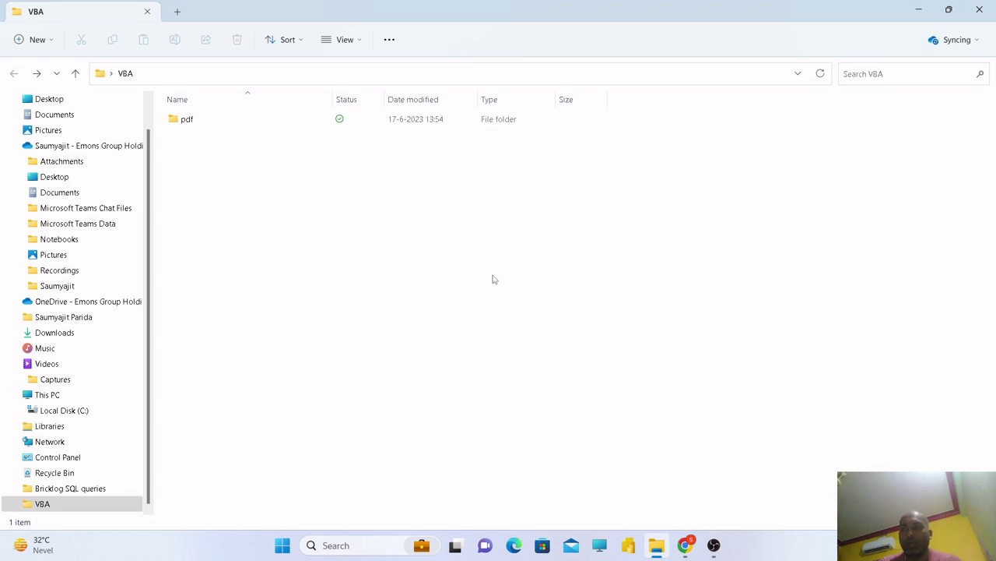
Look inside the pdf folder in File Explorer, then go back up to the VBA folder
click(188, 125)
double_click(187, 121)
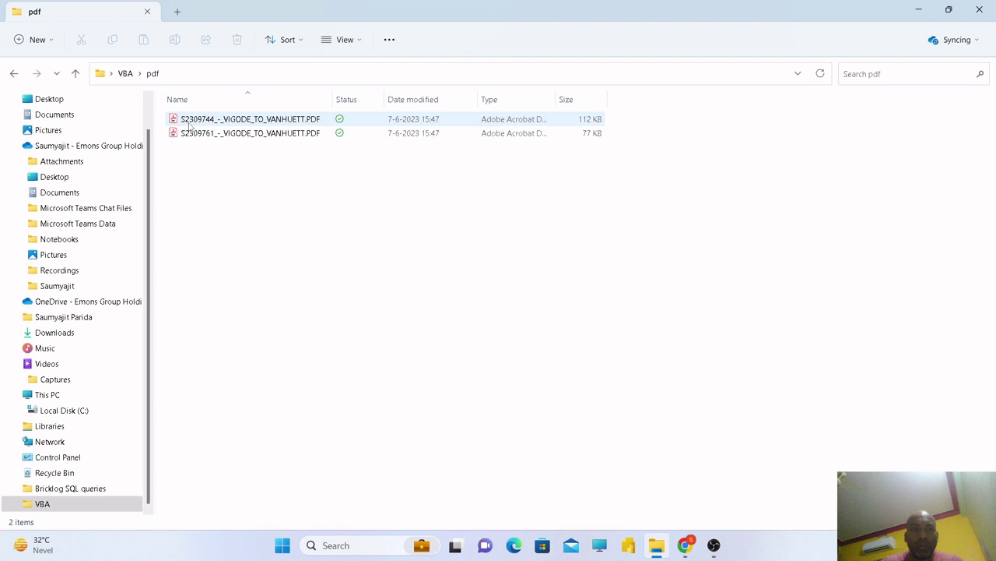
key(alt+Left)
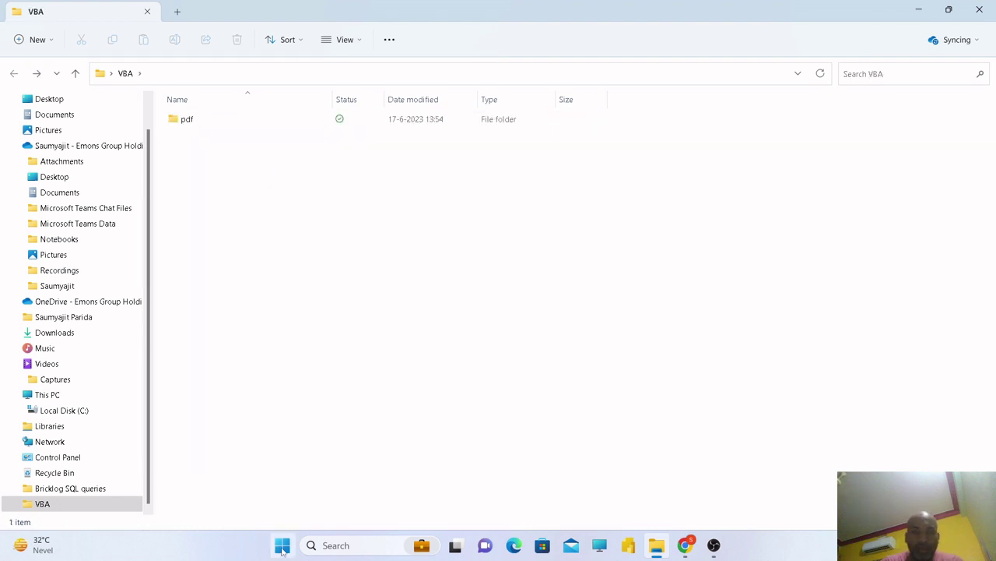
Launch Excel from Start search and create a new blank workbook
click(283, 547)
text(e)
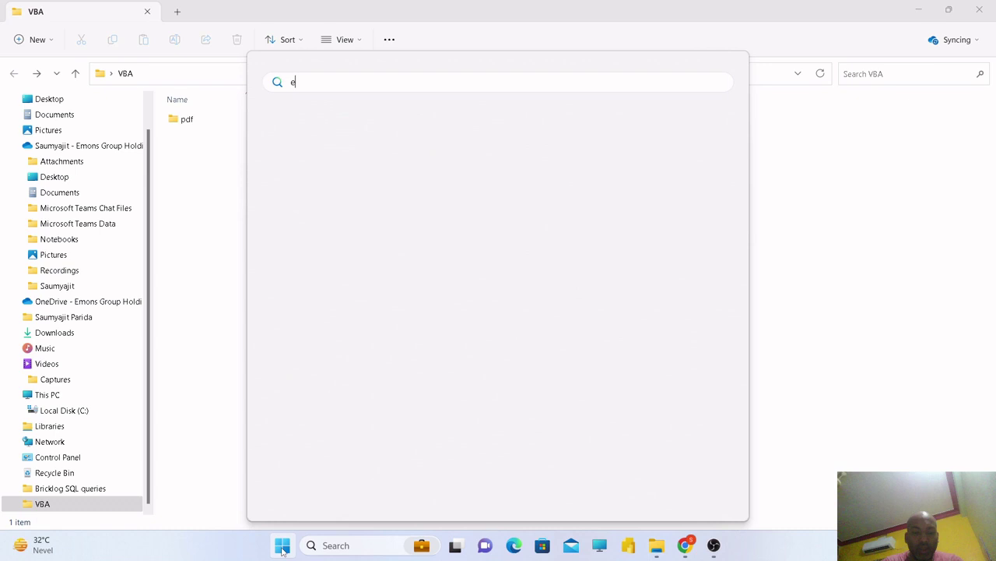
text(xcel)
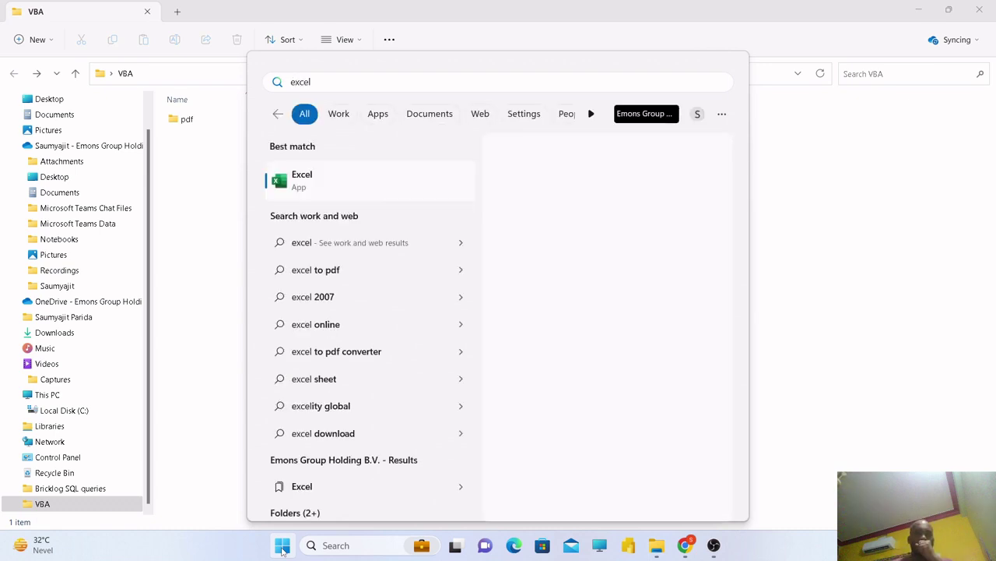
key(Return)
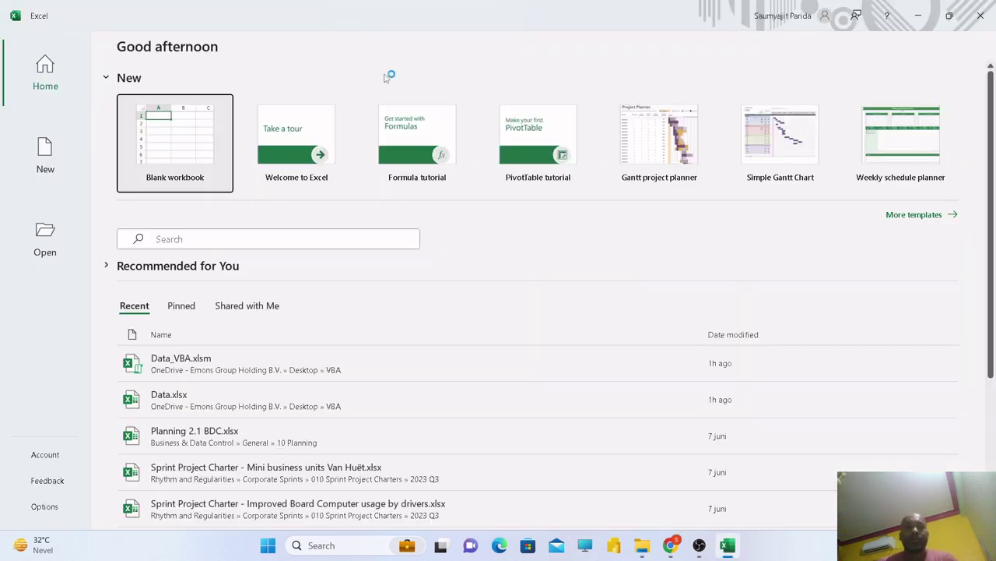
click(171, 127)
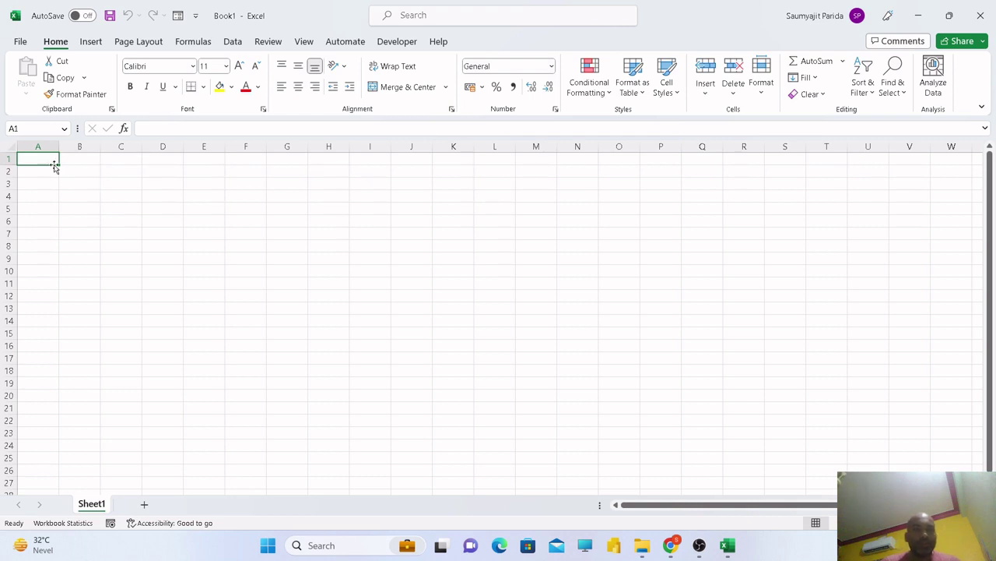
Save the blank workbook as Data.xlsx in the VBA folder and view it in File Explorer
click(233, 42)
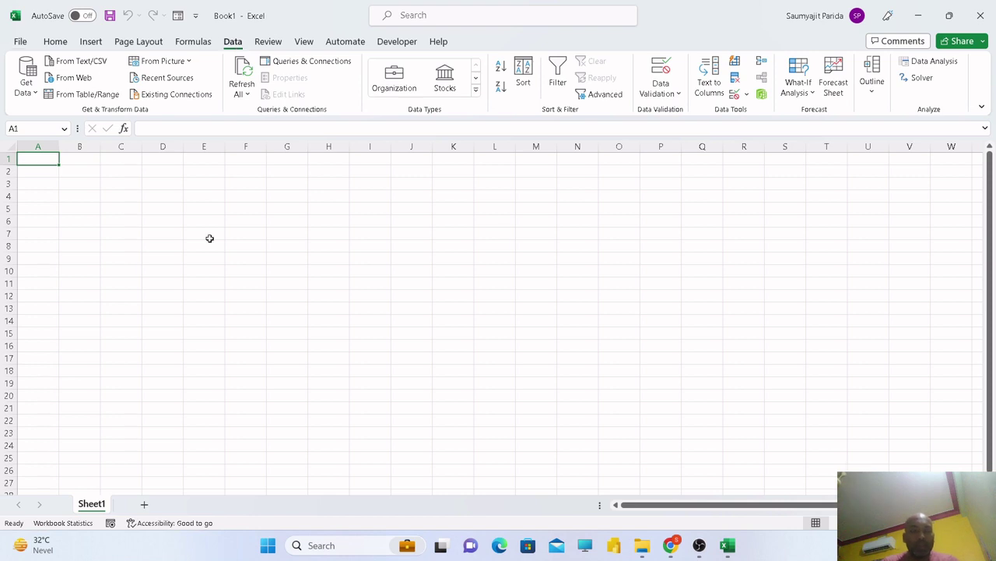
key(ctrl+s)
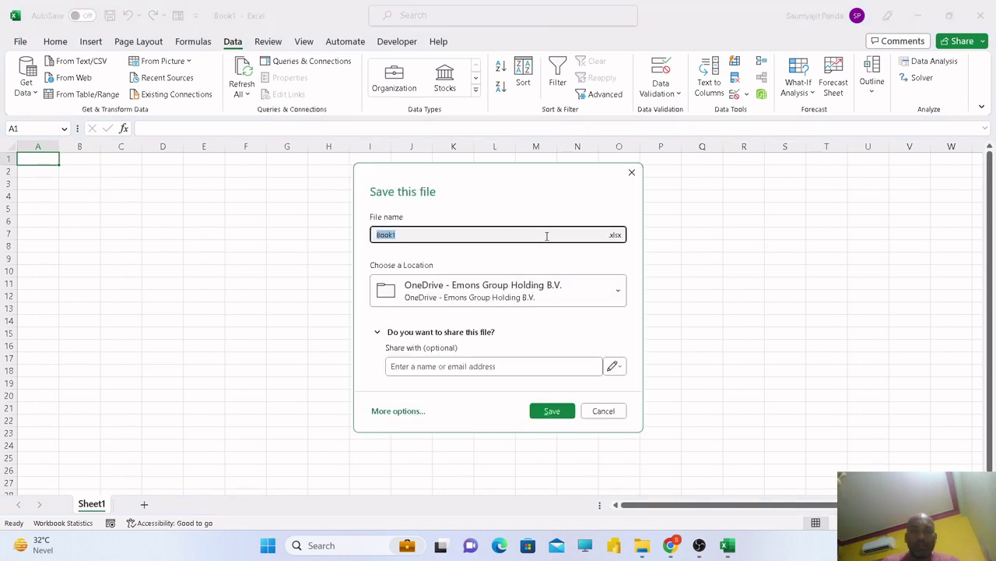
text(Data)
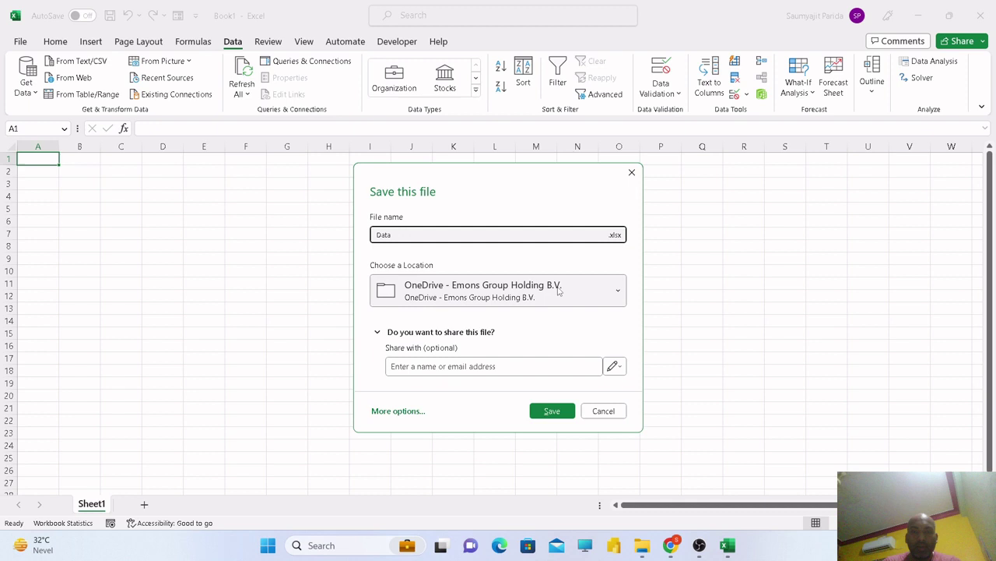
click(558, 290)
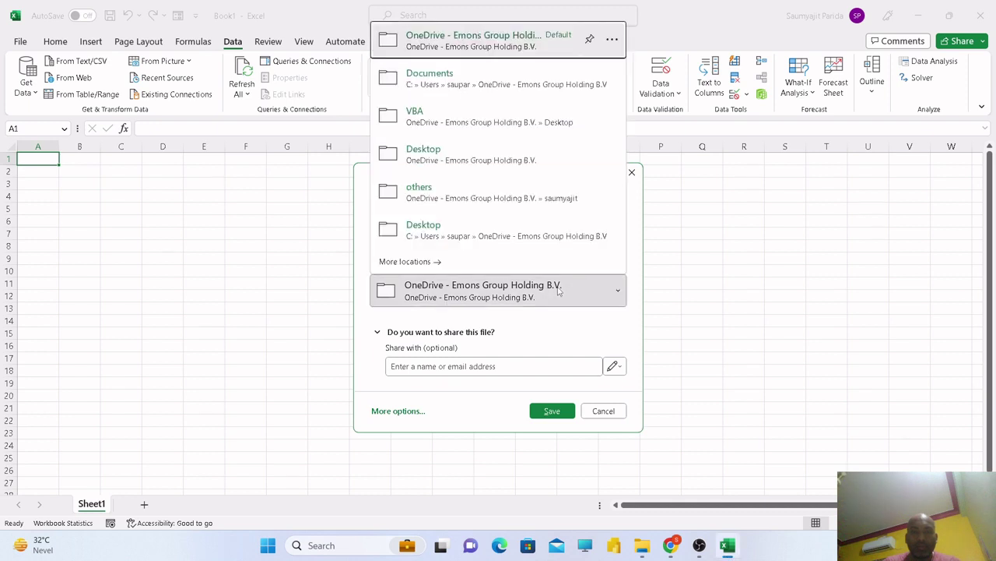
click(415, 119)
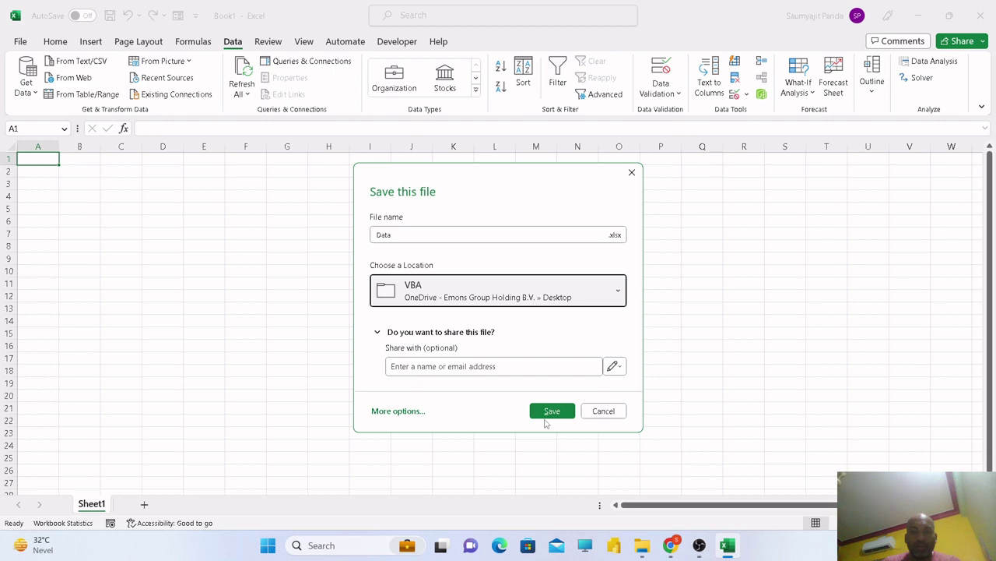
click(550, 416)
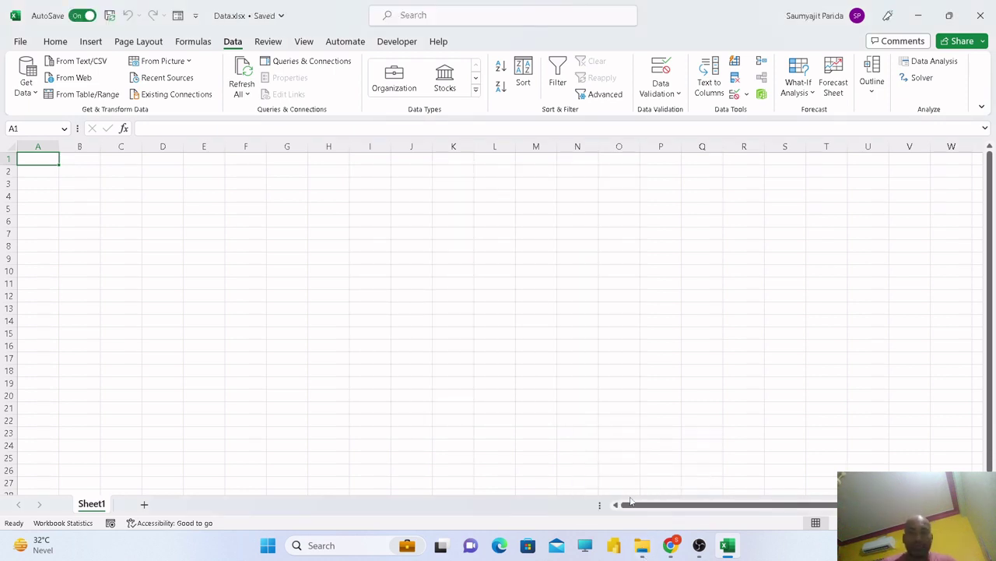
click(642, 546)
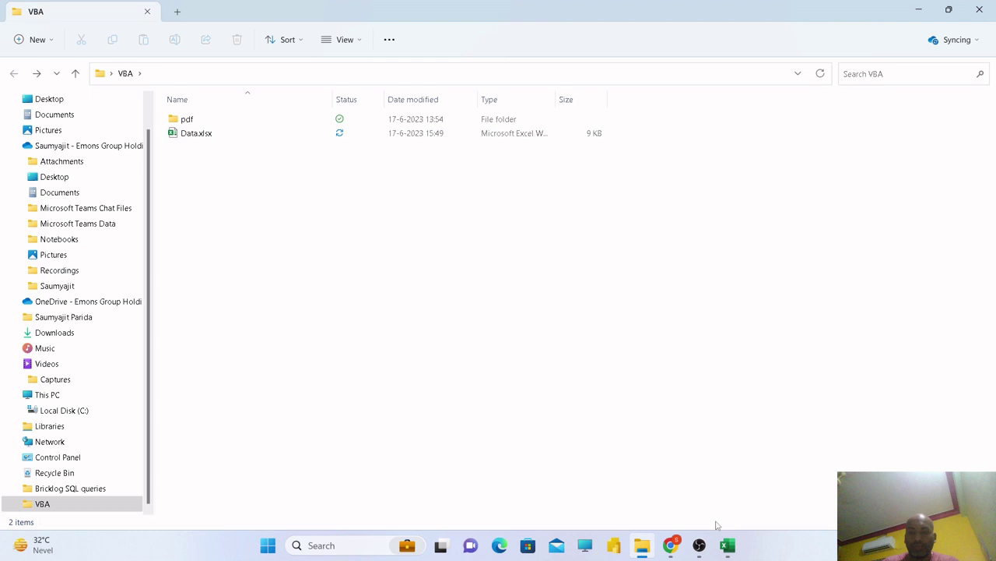
Return to Data.xlsx, preview the Save a Copy page, then view the Developer tab and select D3
click(728, 545)
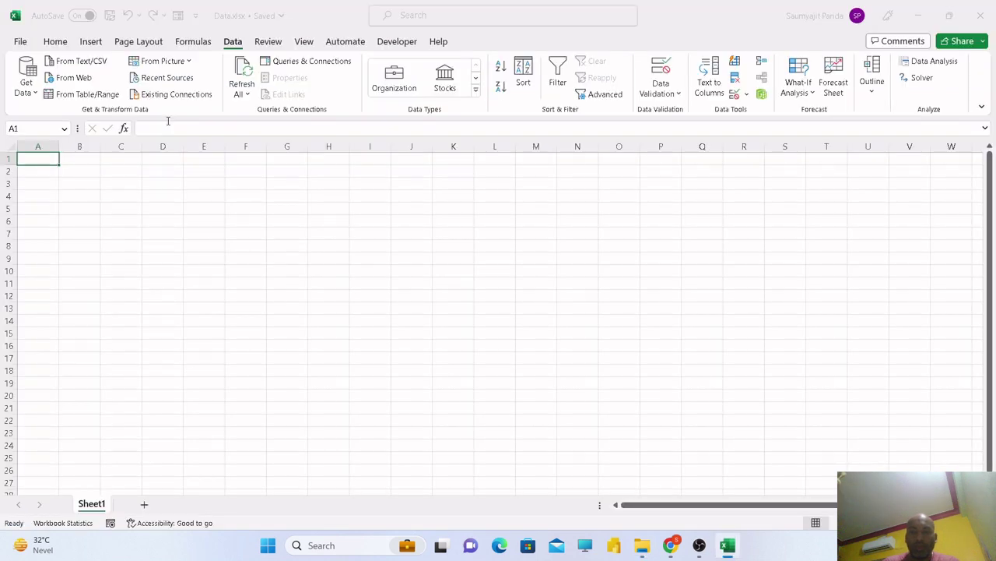
click(21, 42)
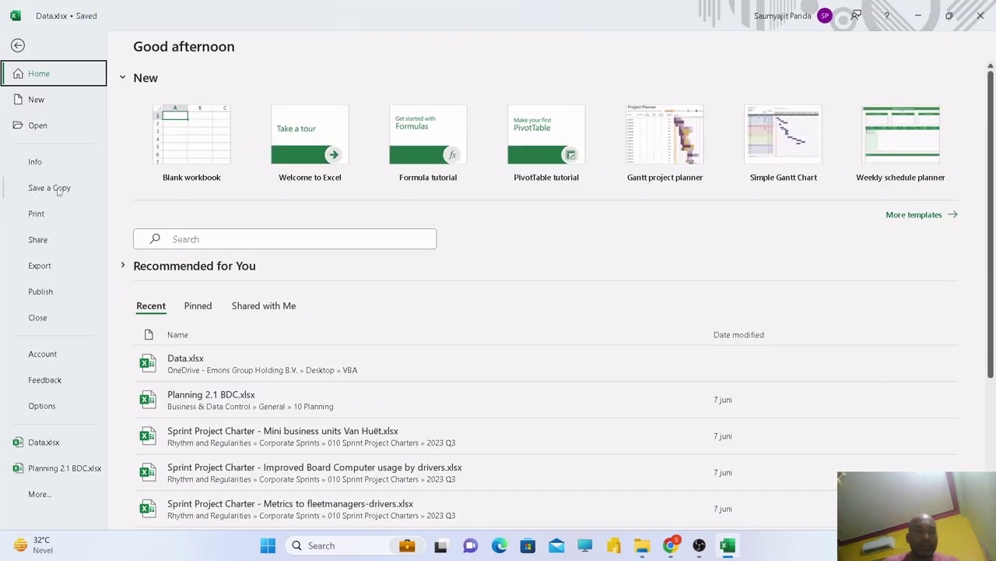
click(53, 191)
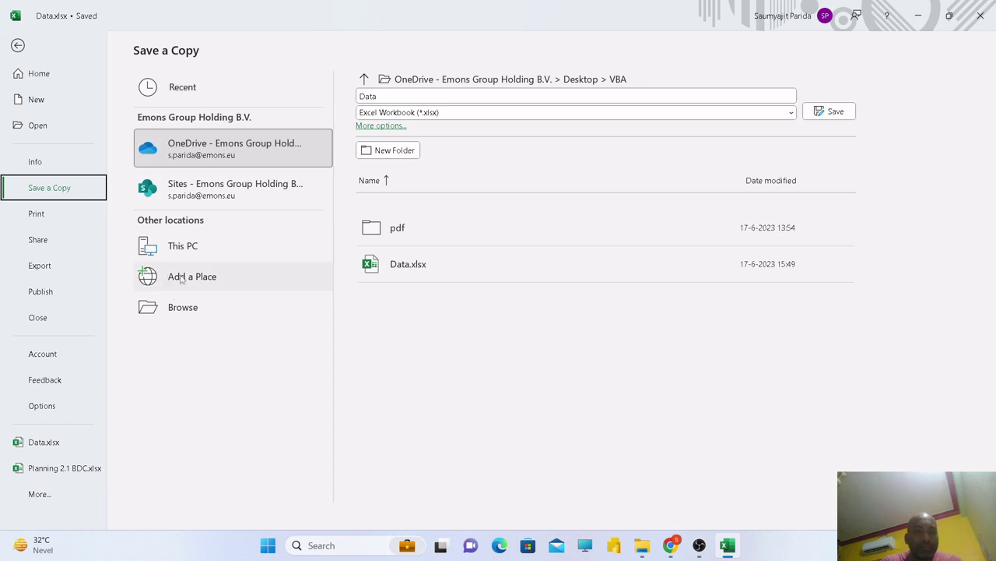
key(Escape)
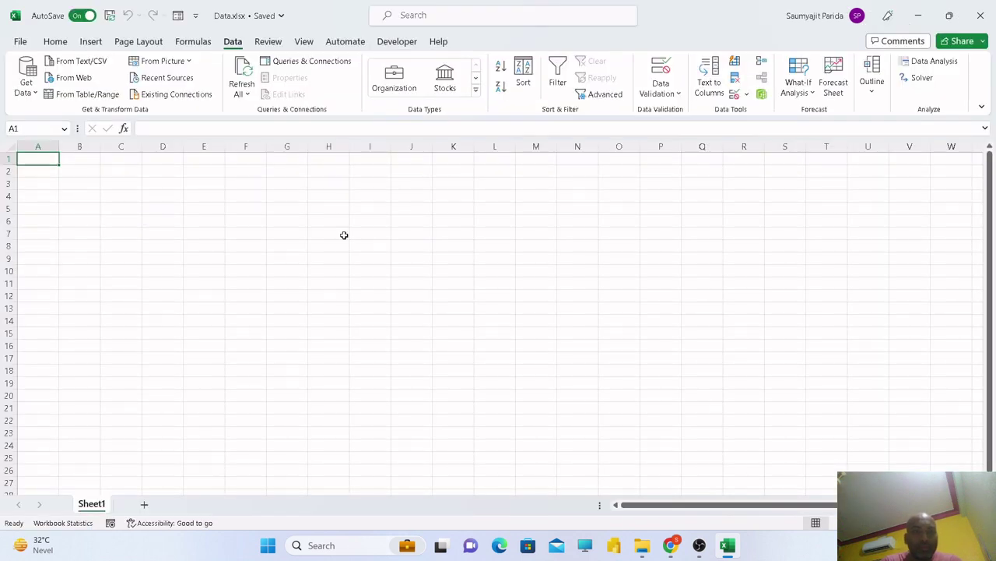
click(395, 43)
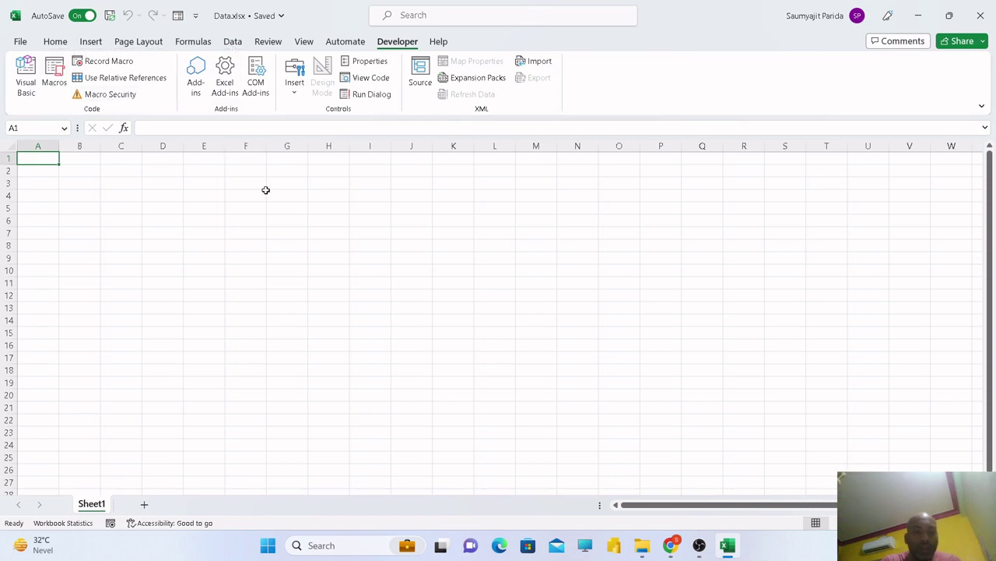
click(171, 185)
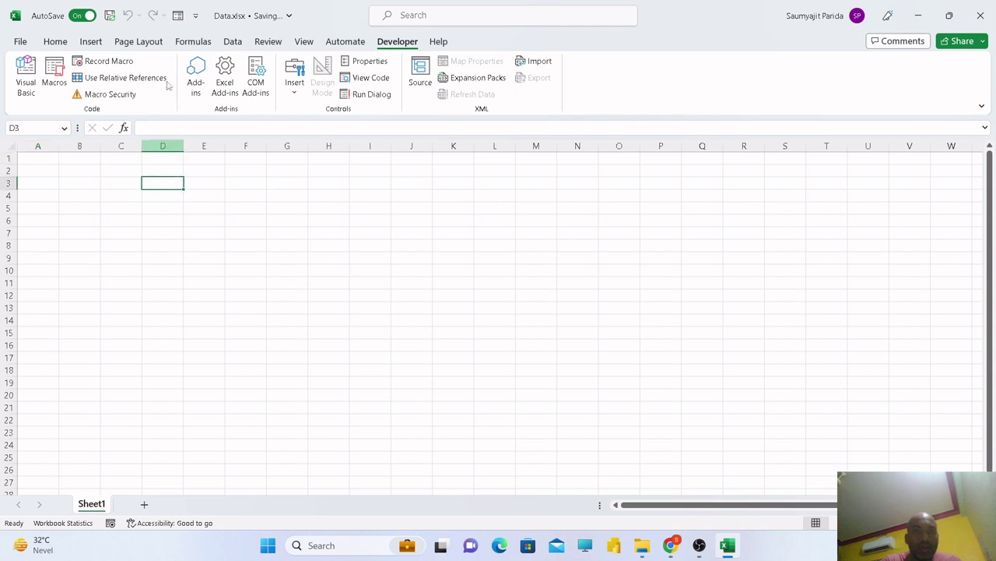
Open the full Save As dialog through File > Save a Copy > Browse
click(21, 43)
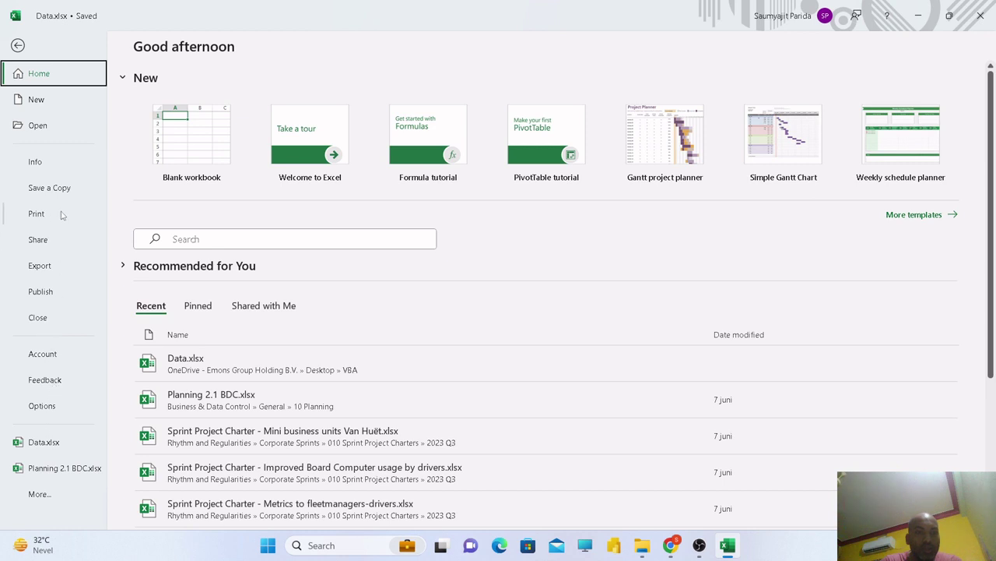
click(49, 189)
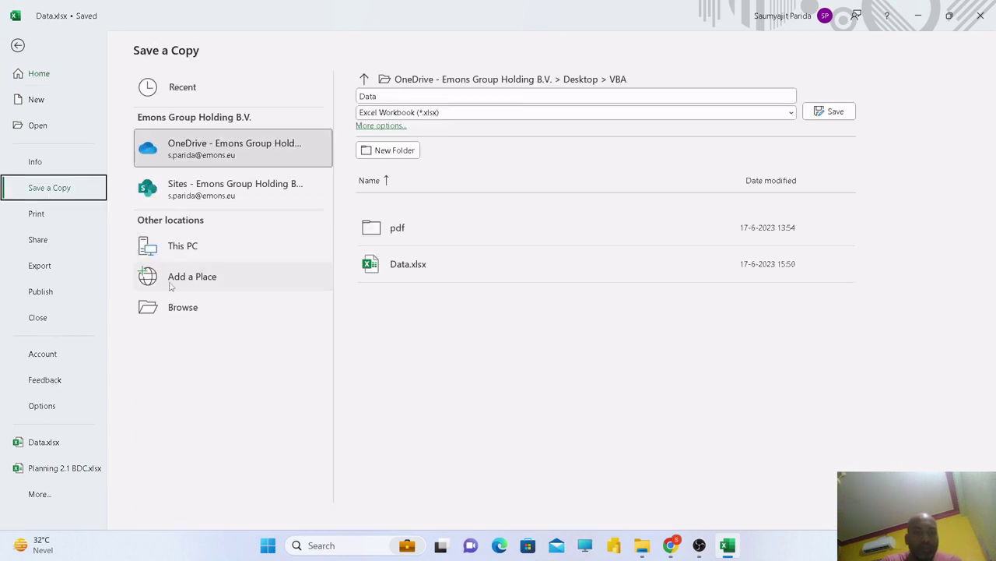
click(178, 312)
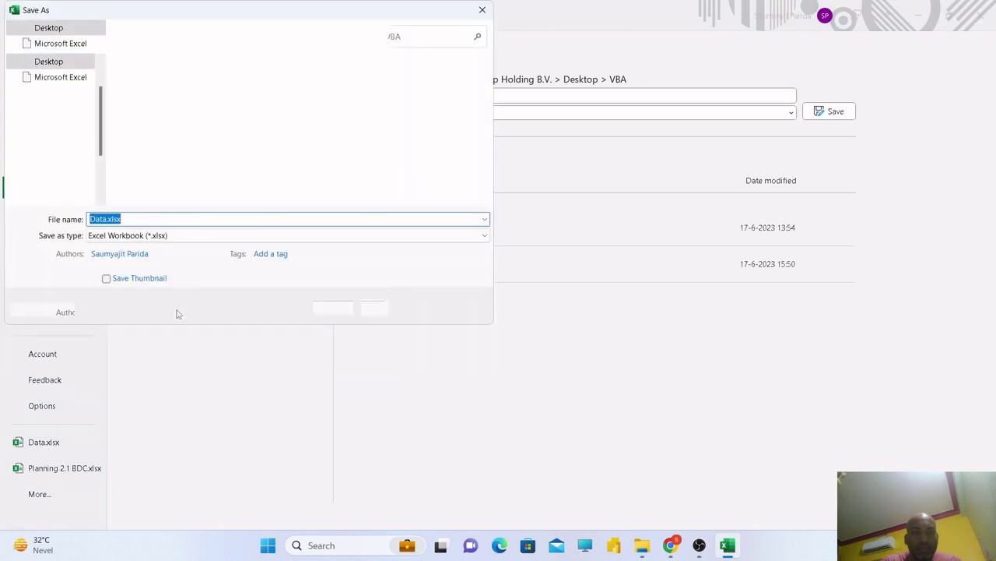
Save as Excel Macro-Enabled Workbook named Data_extract.xlsm in the VBA folder, then return to A1
click(167, 235)
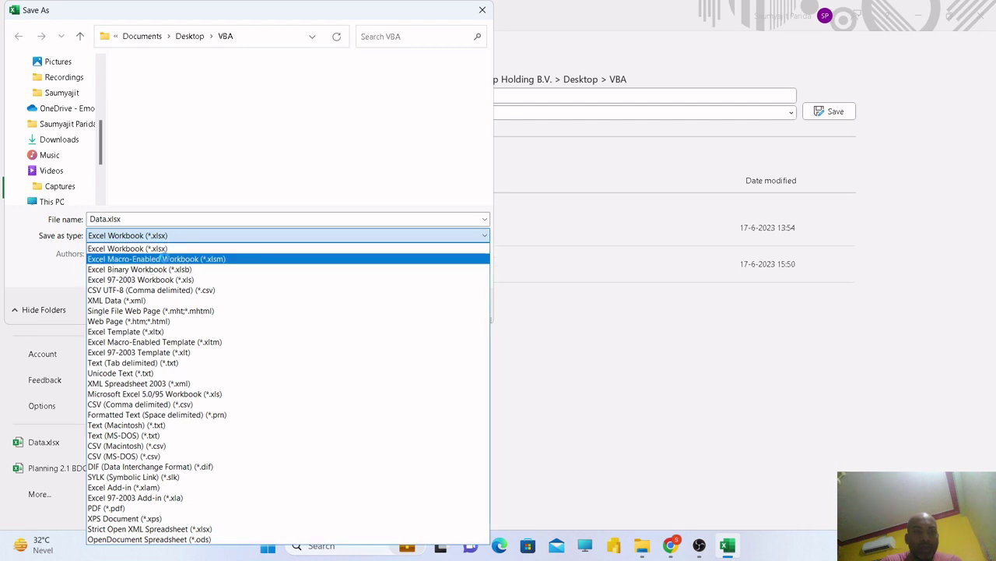
click(161, 258)
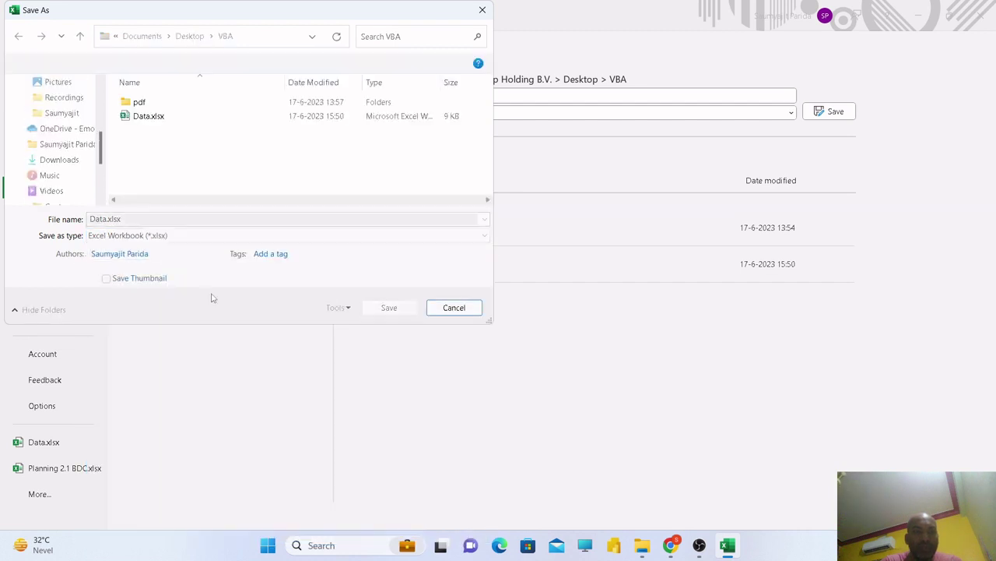
click(105, 219)
click(125, 235)
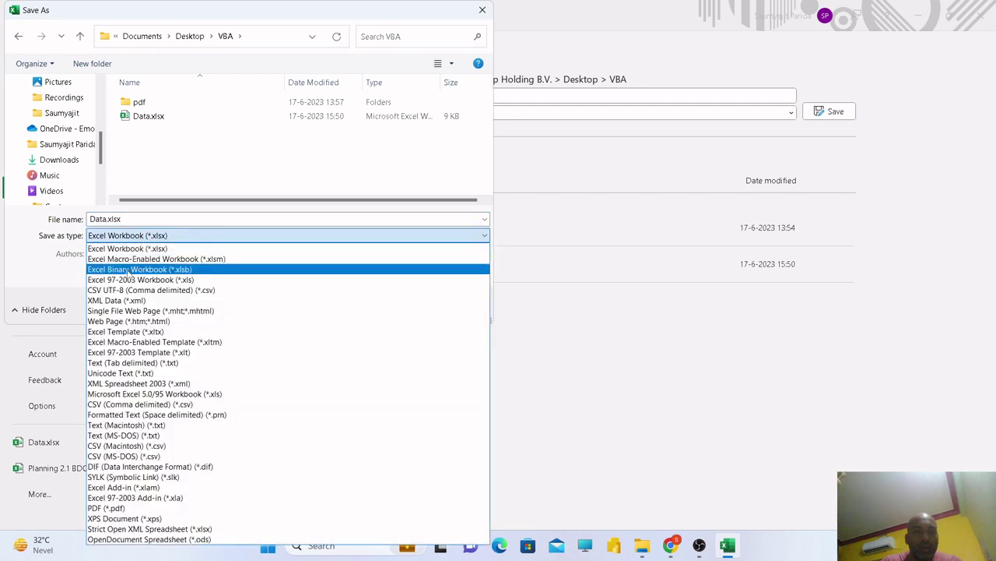
click(138, 258)
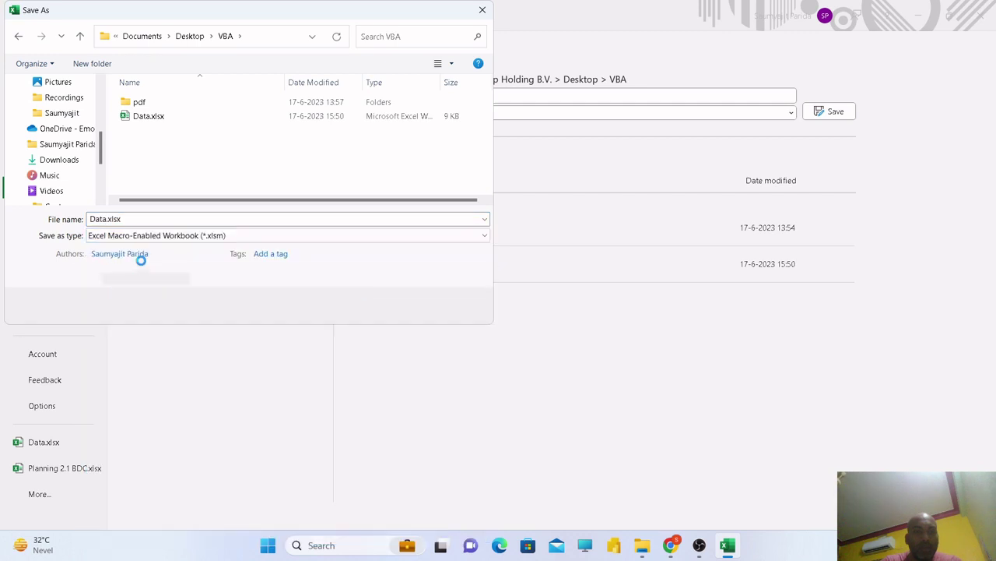
click(108, 219)
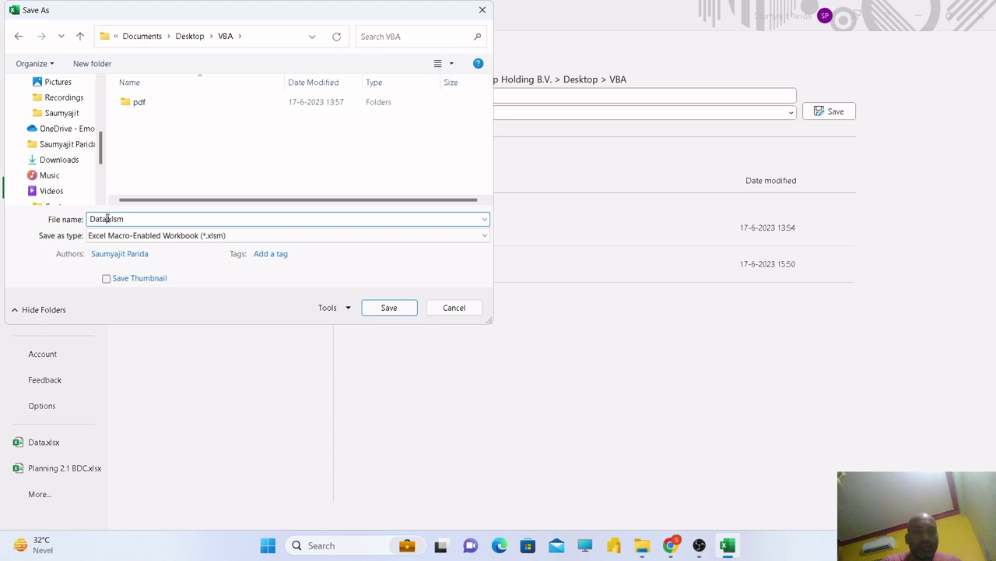
text(_ext)
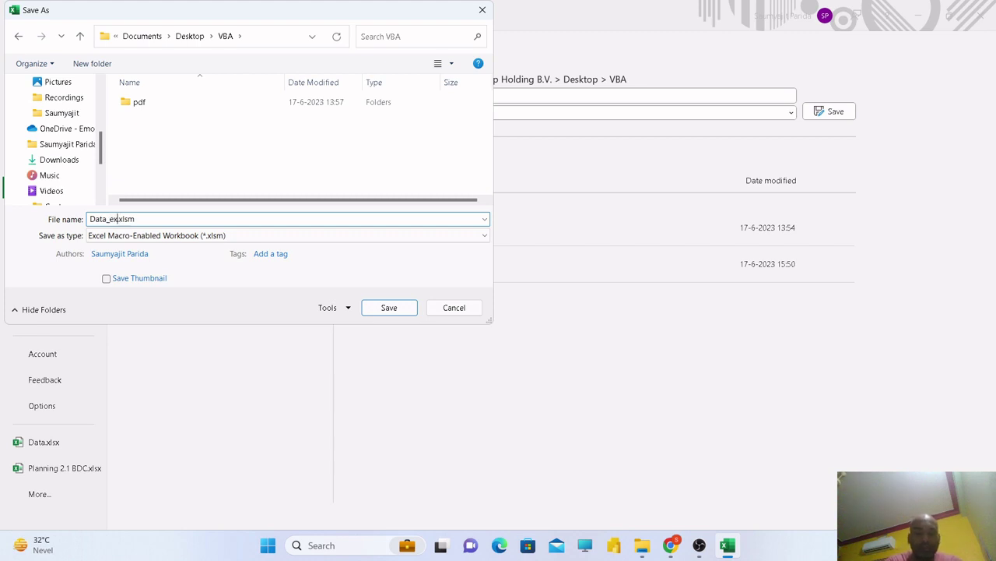
text(ract)
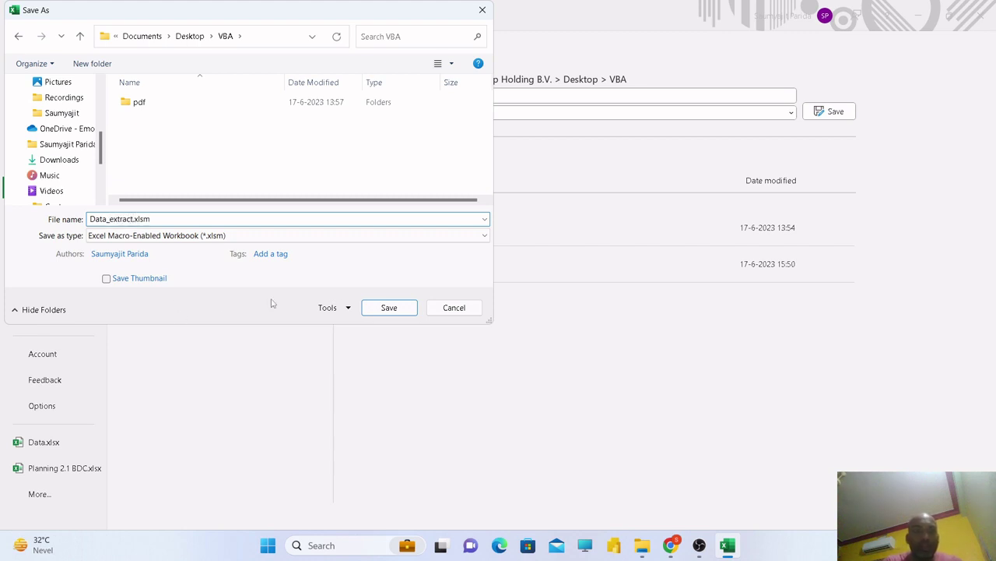
click(390, 308)
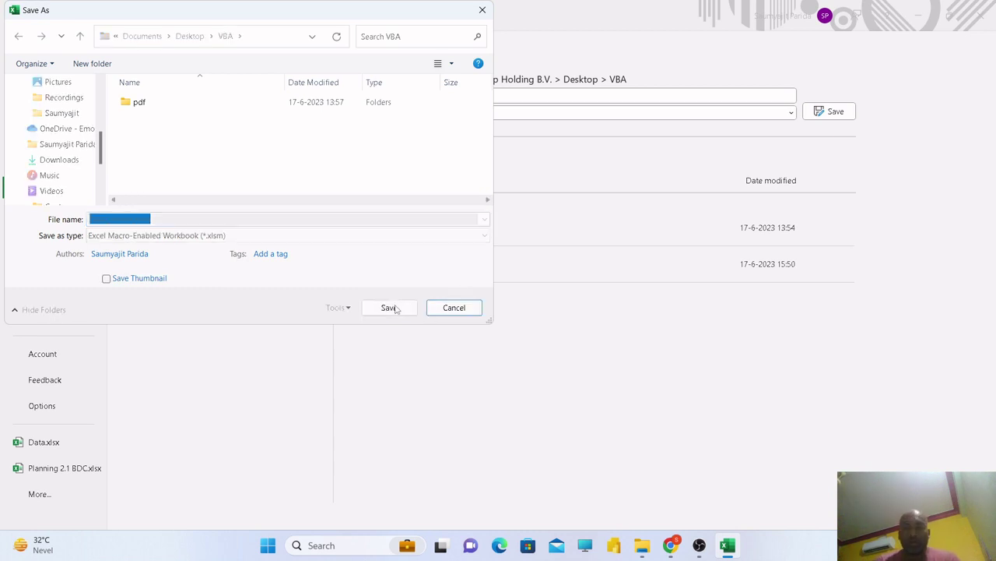
click(389, 307)
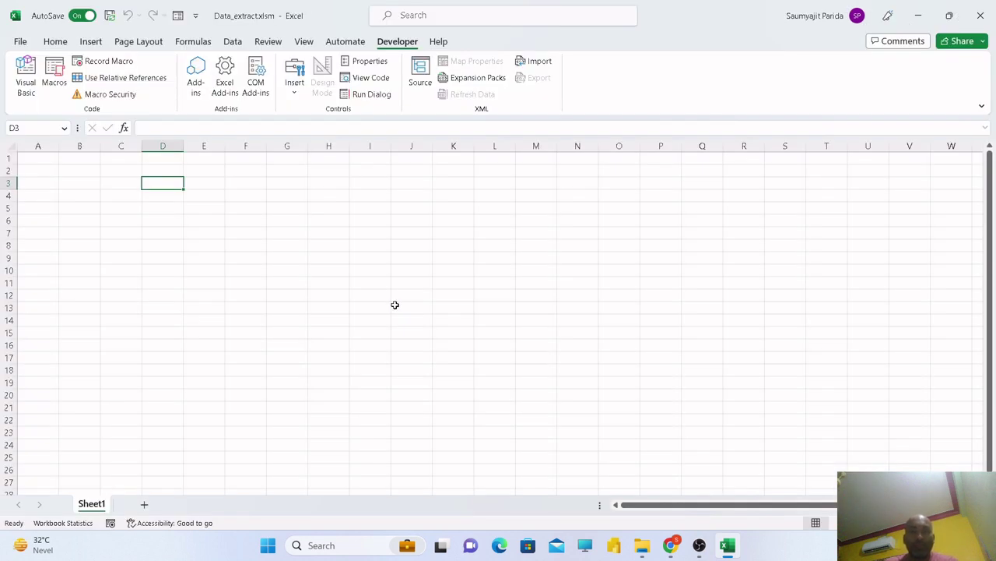
key(ctrl+Home)
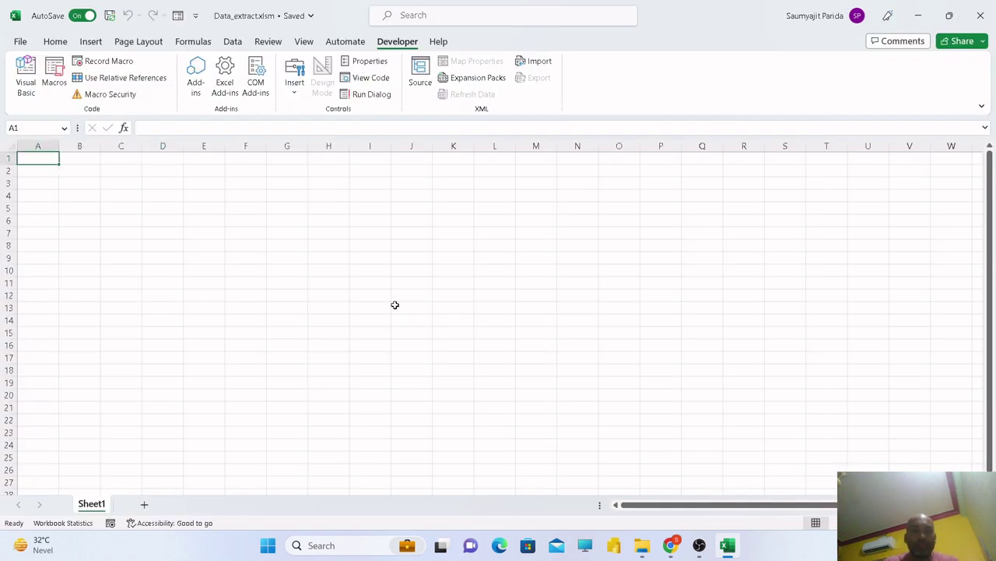
Close Excel, delete Data.xlsx to the Recycle Bin, and reopen Data_extract.xlsm
click(986, 8)
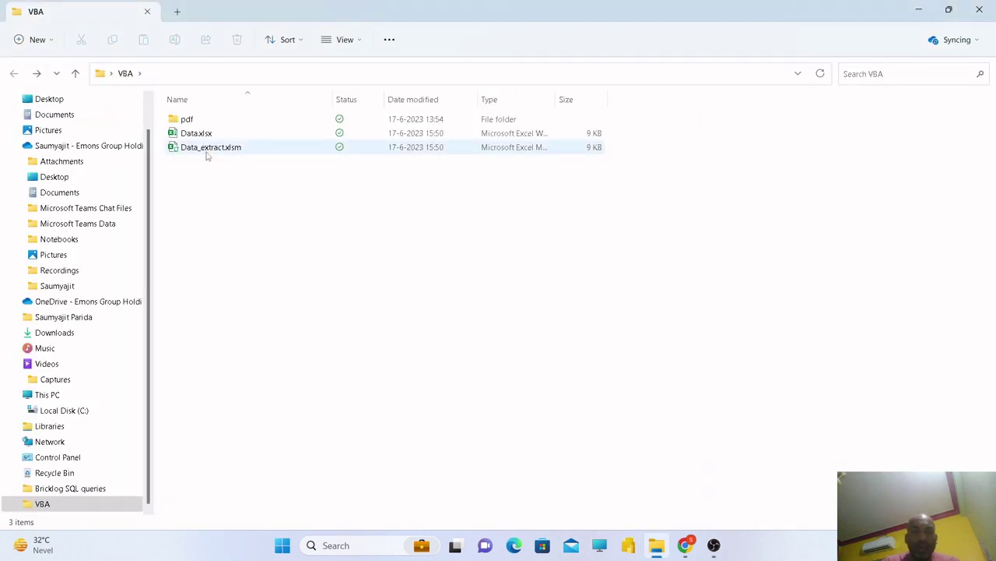
click(206, 134)
key(shift+Delete)
key(Escape)
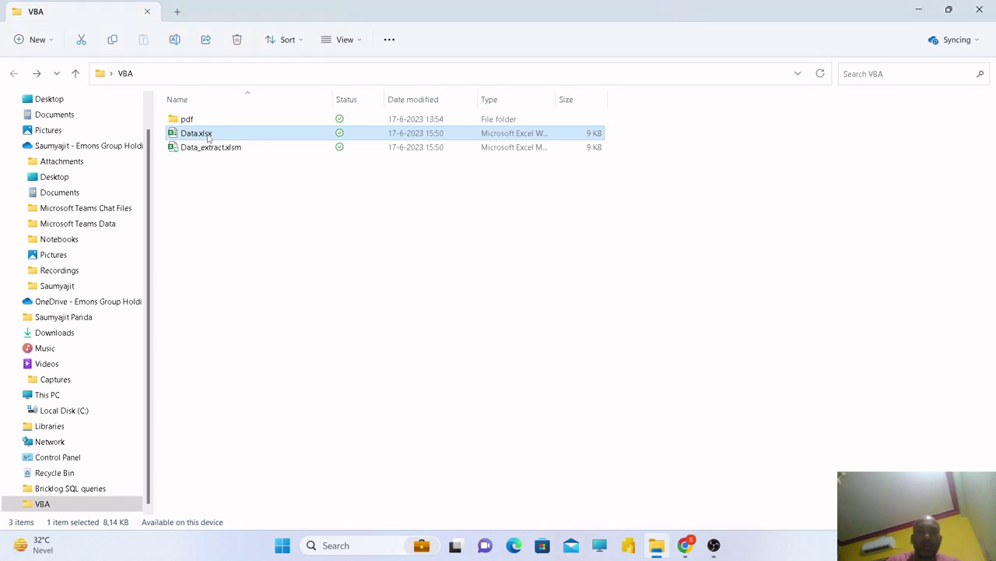
key(Delete)
click(208, 134)
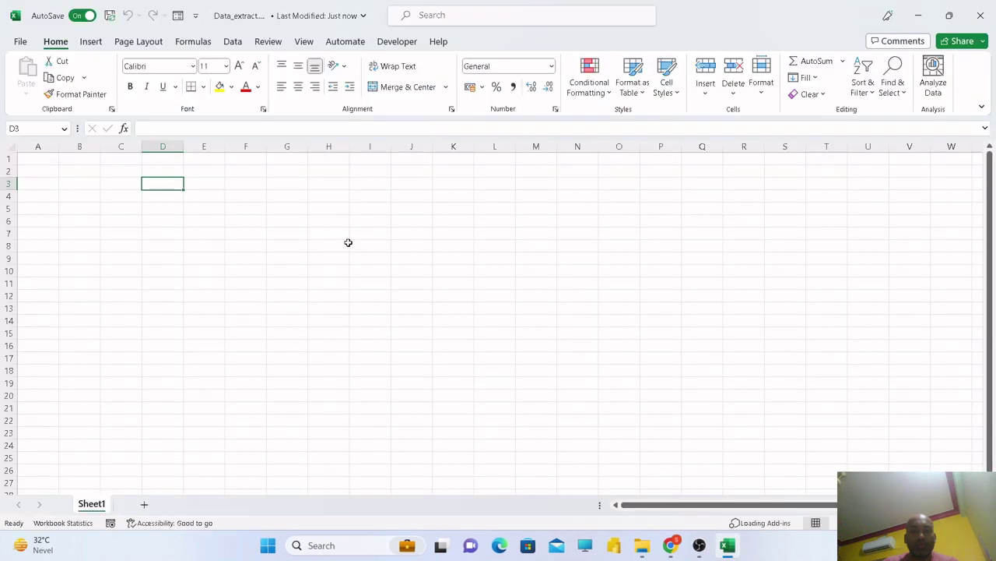
From cell A1, start a Data > Get Data > From File > From Folder import
click(40, 159)
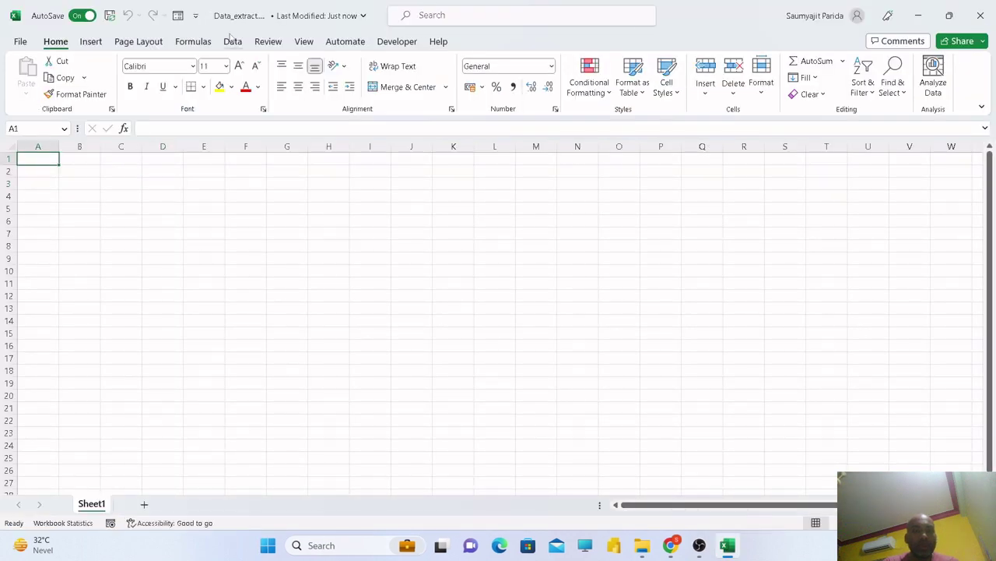
click(233, 43)
click(26, 82)
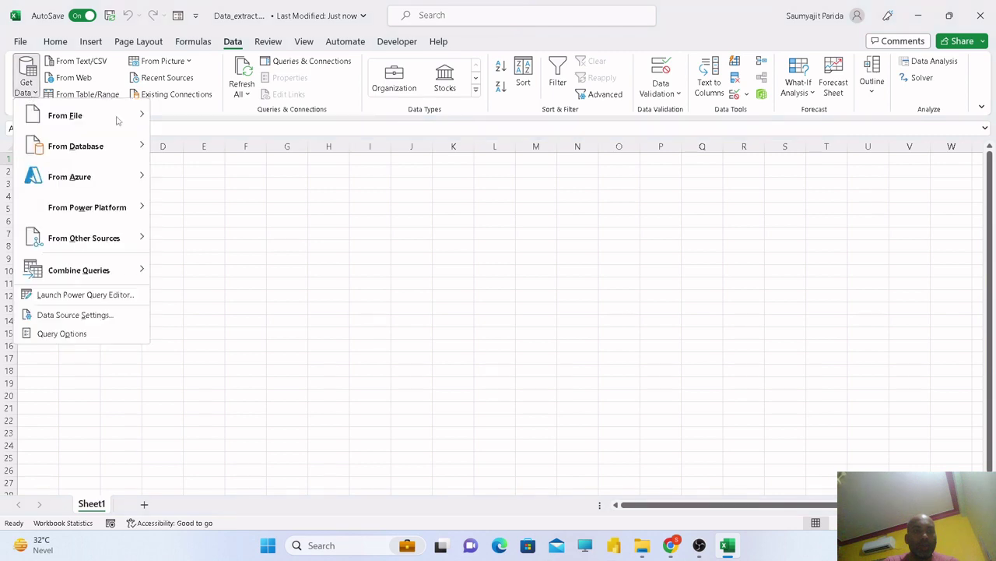
mouse_move(76, 116)
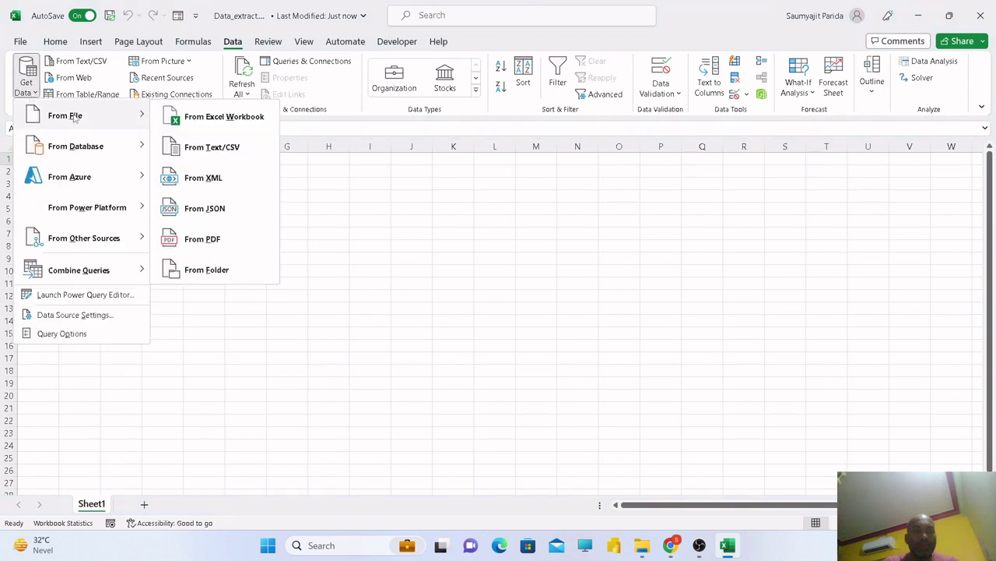
click(213, 266)
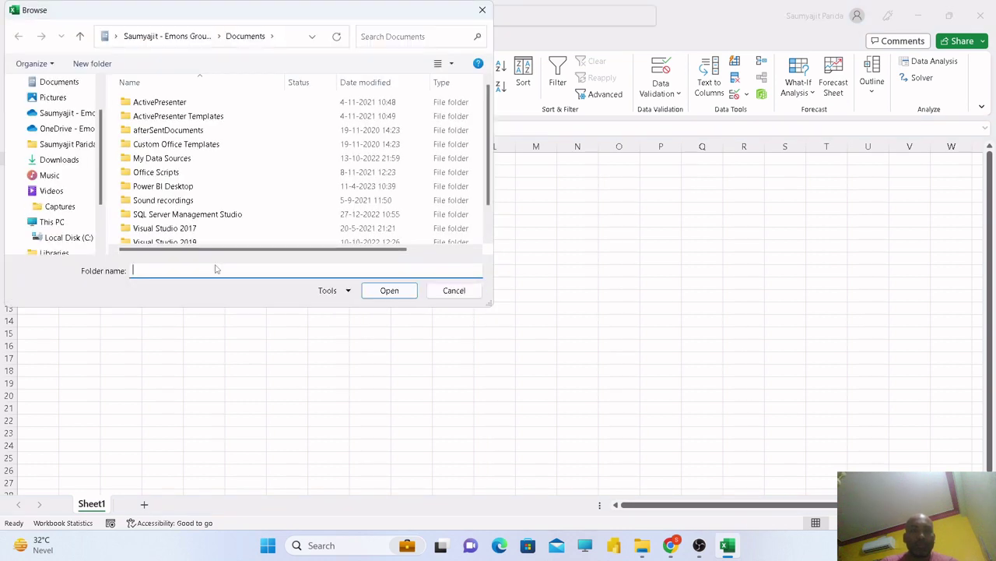
Browse from the Desktop into the VBA folder and look inside the pdf folder
scroll(62, 101, up, 1)
click(48, 82)
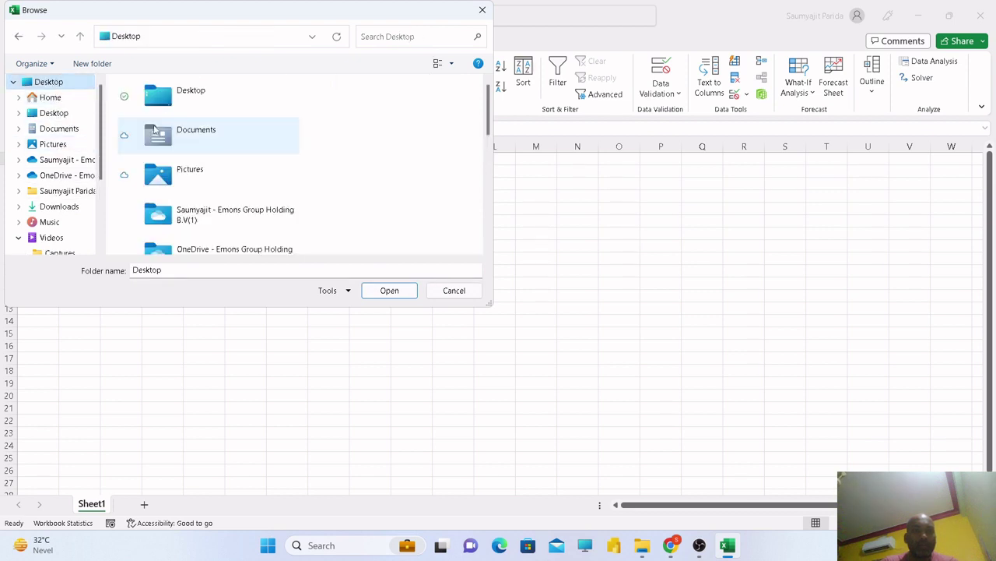
click(155, 131)
scroll(186, 156, down, 4)
click(187, 92)
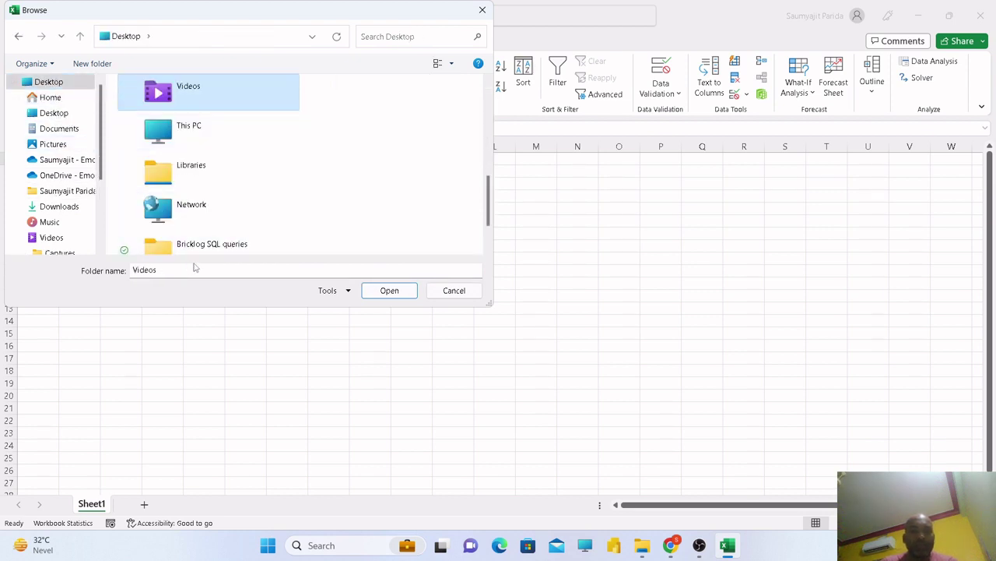
key(v)
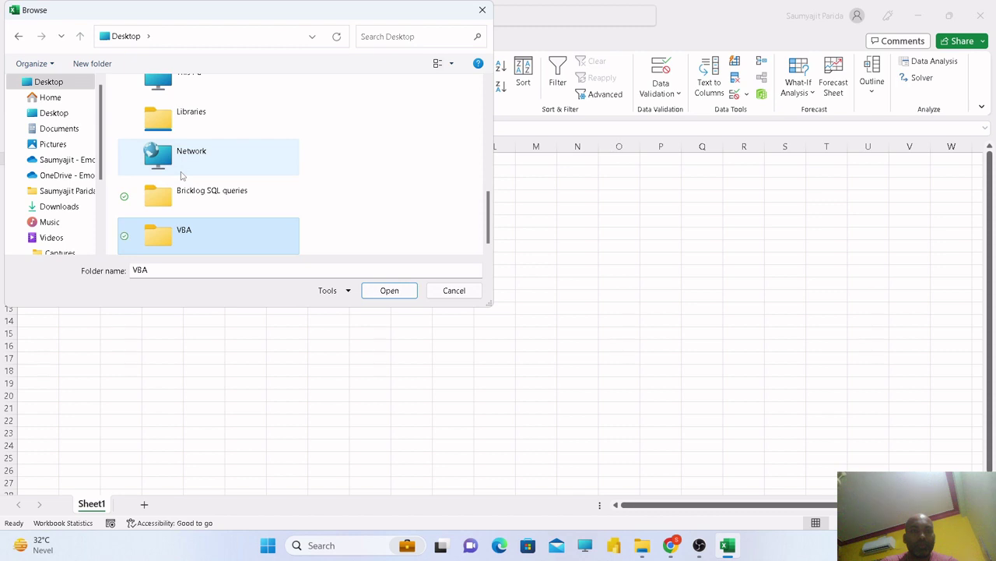
double_click(183, 230)
click(140, 102)
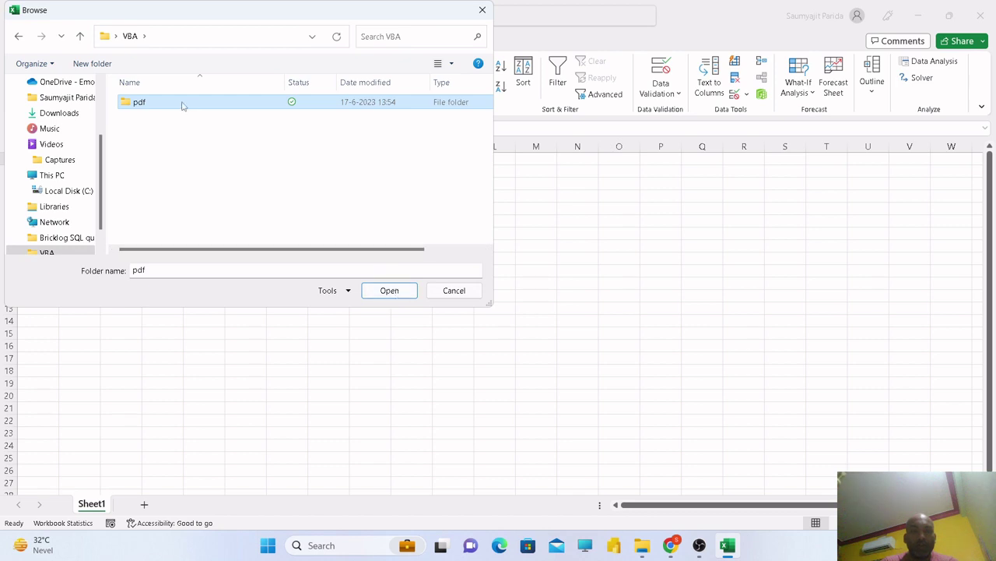
double_click(182, 105)
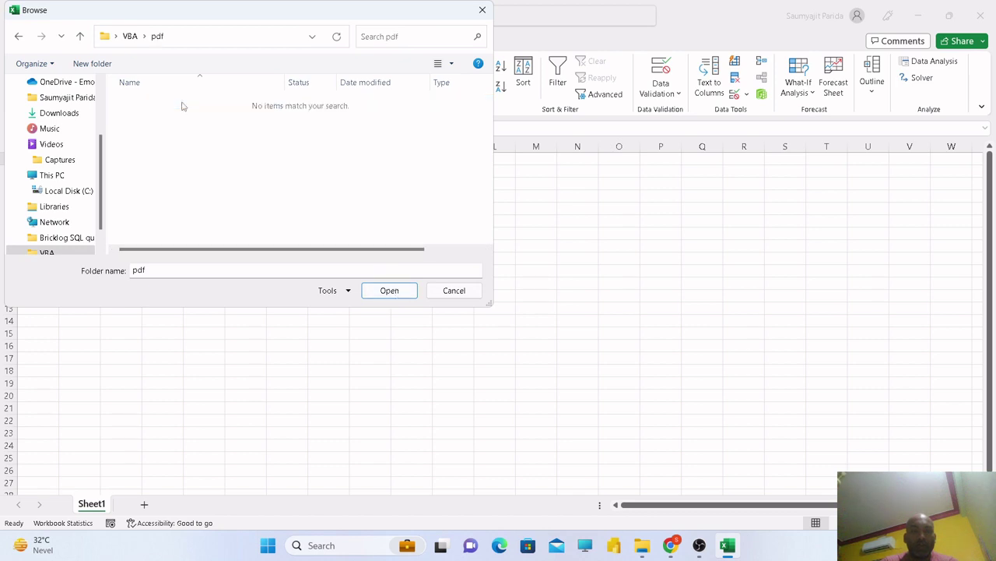
Choose Desktop\VBA\pdf as the import source folder and confirm
click(80, 36)
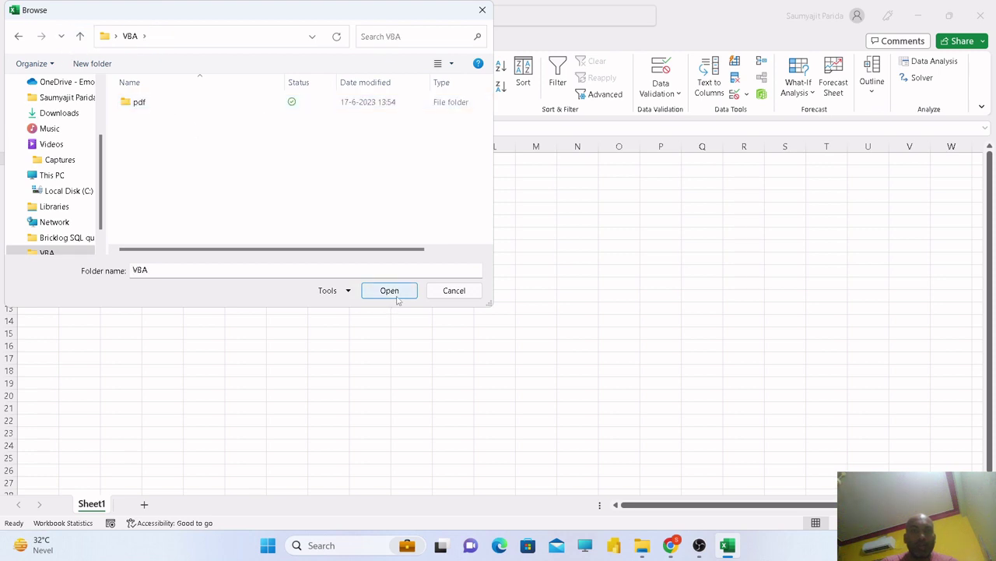
click(328, 103)
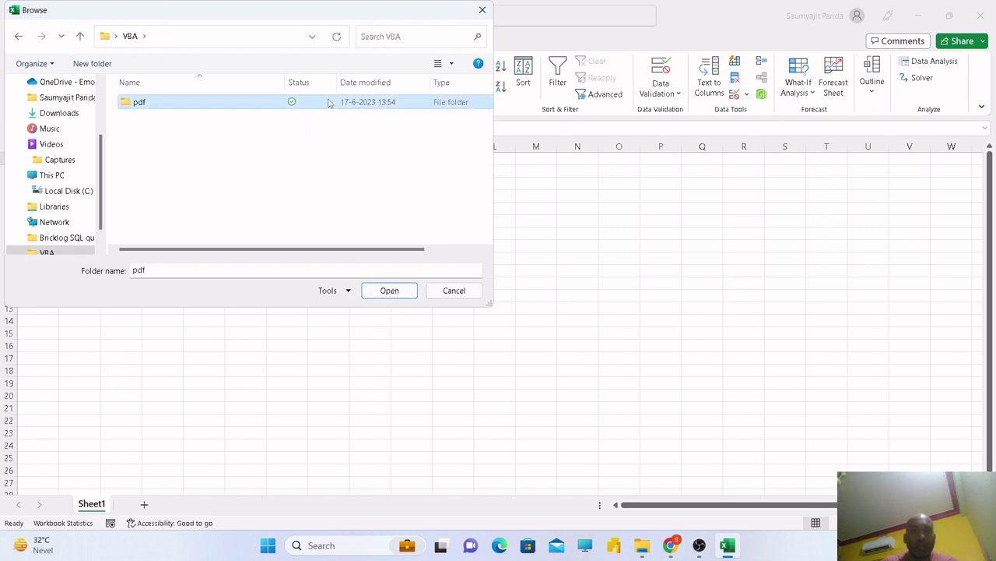
click(404, 290)
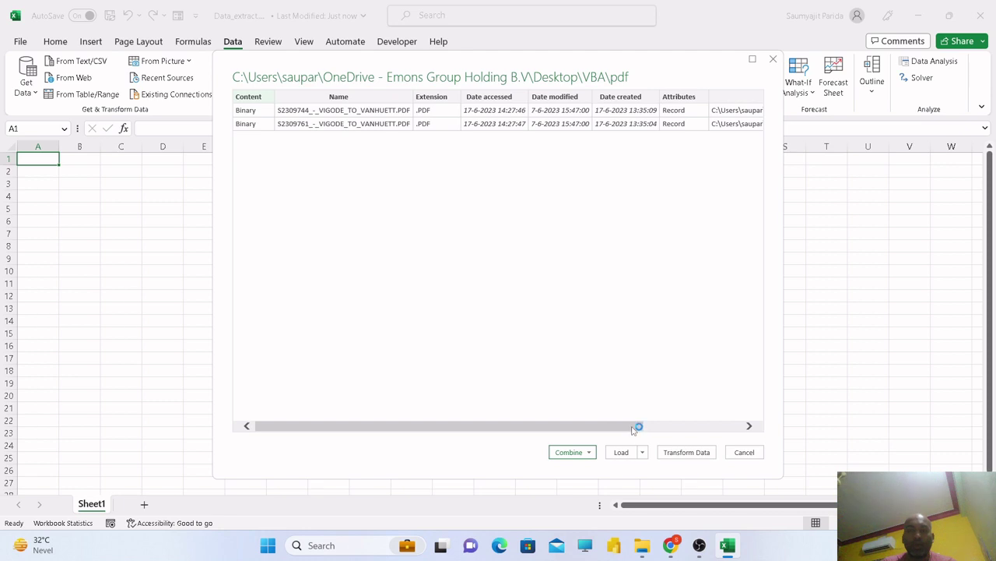
drag(640, 426, 536, 423)
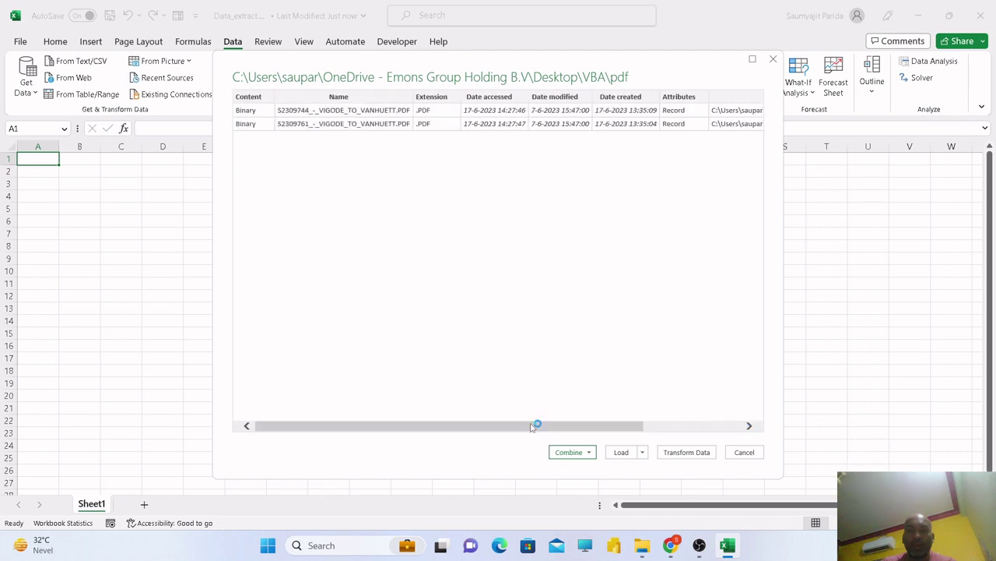
Open the file list in Power Query and remove the Folder Path column
click(673, 452)
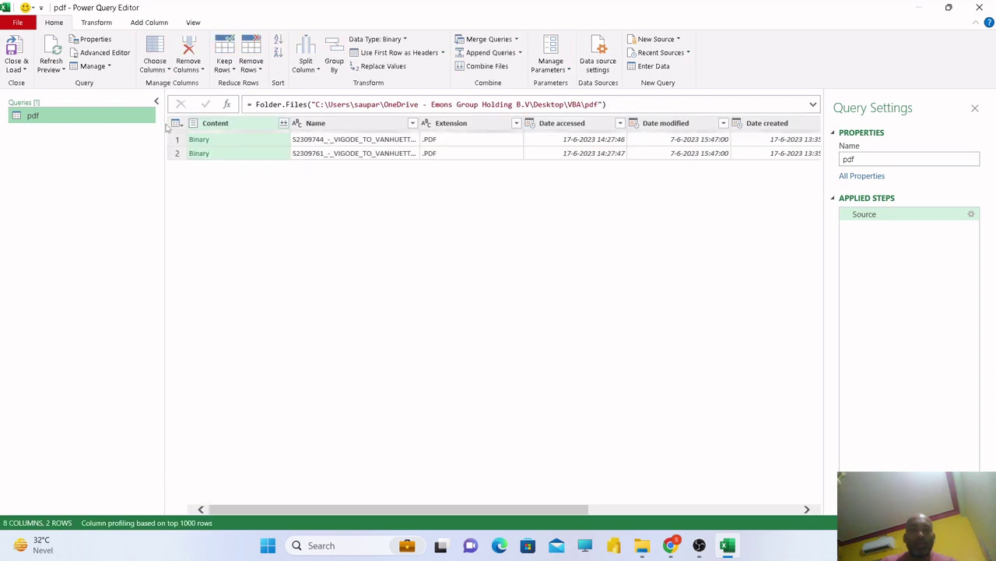
drag(480, 513, 787, 505)
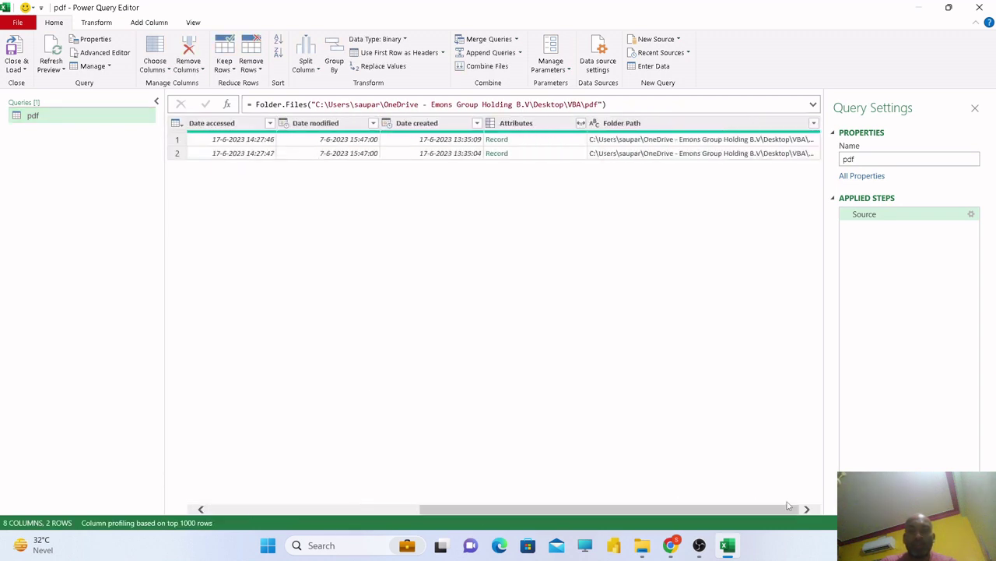
click(676, 122)
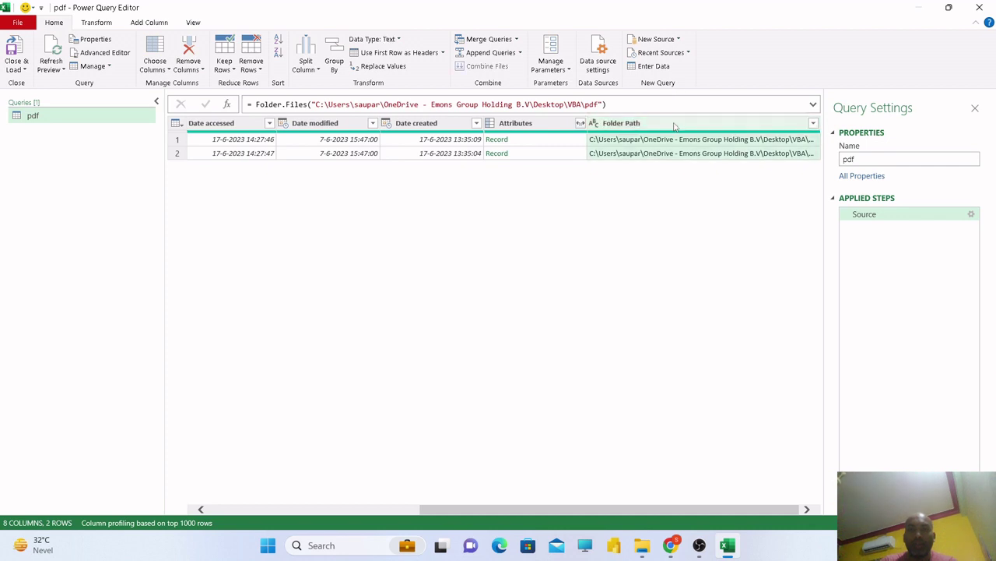
right_click(674, 123)
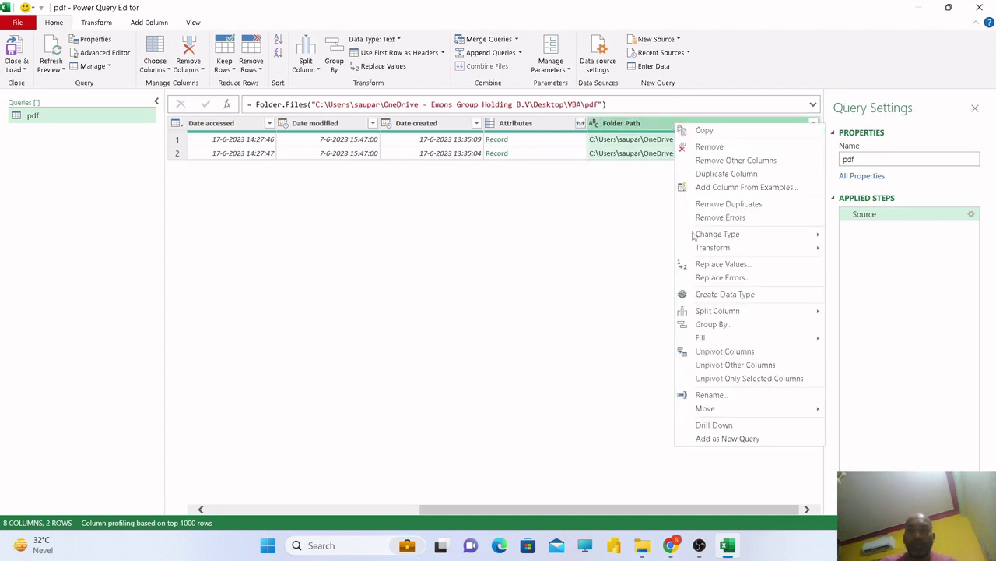
click(709, 147)
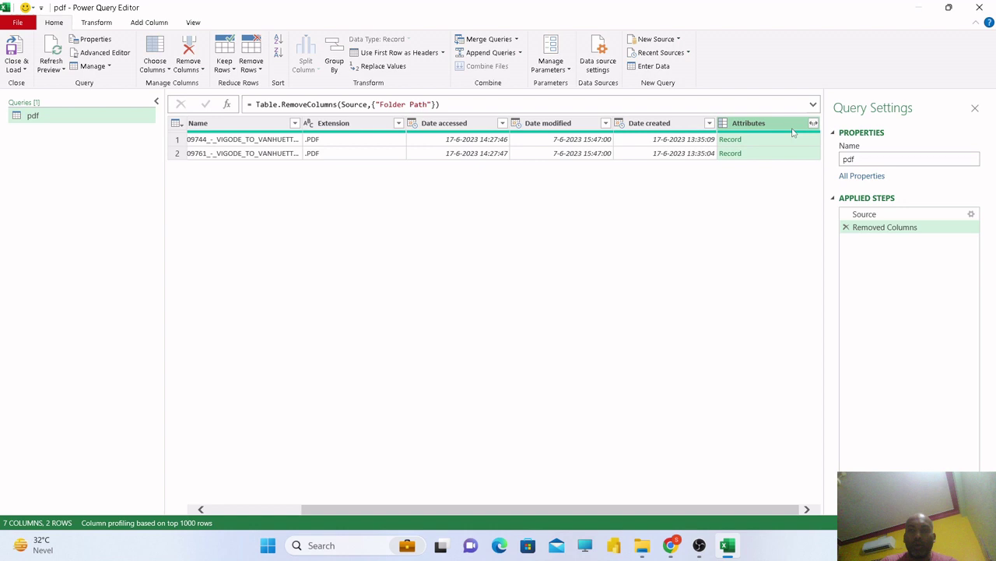
Combine the PDF files using the Content column
drag(409, 510, 205, 485)
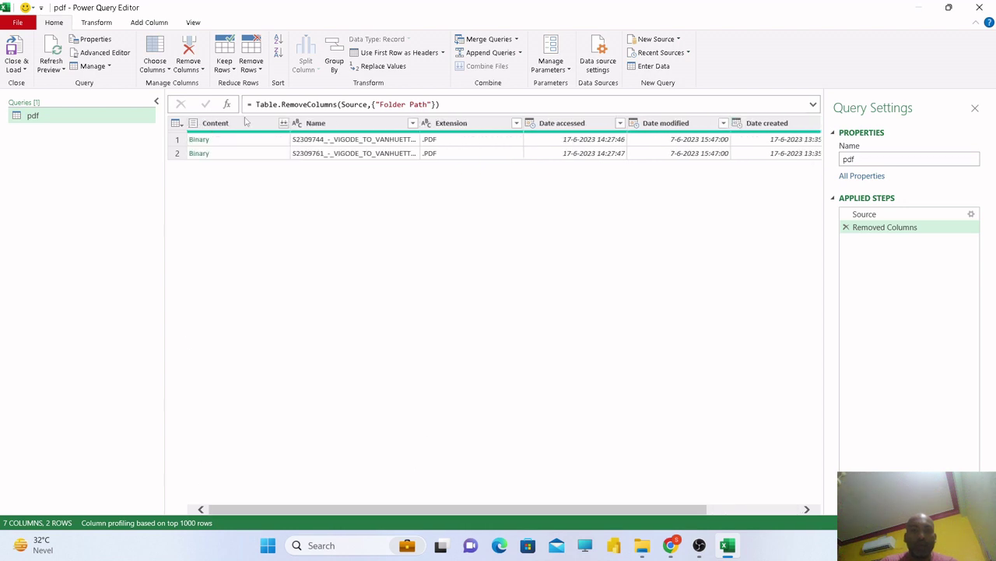
click(286, 126)
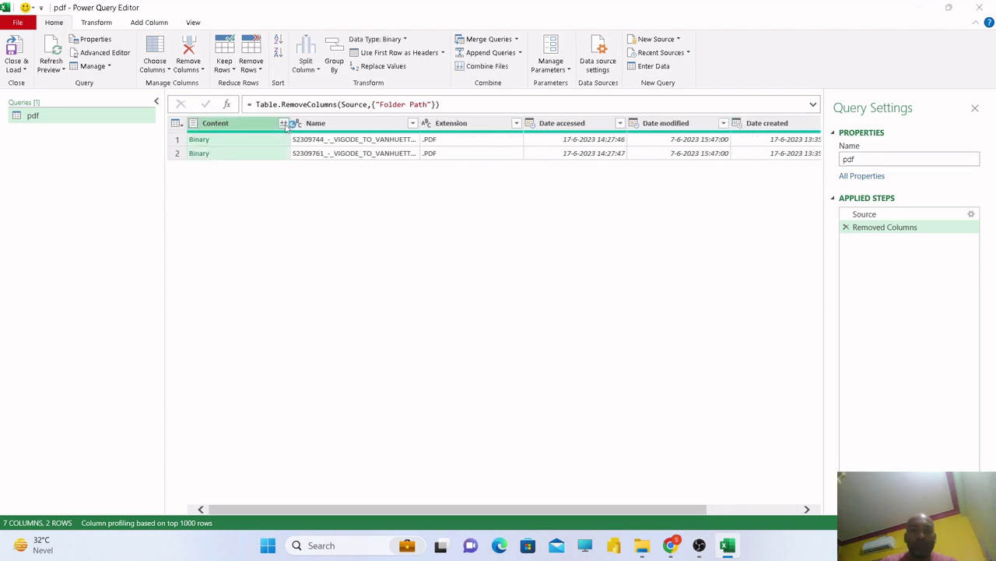
click(285, 124)
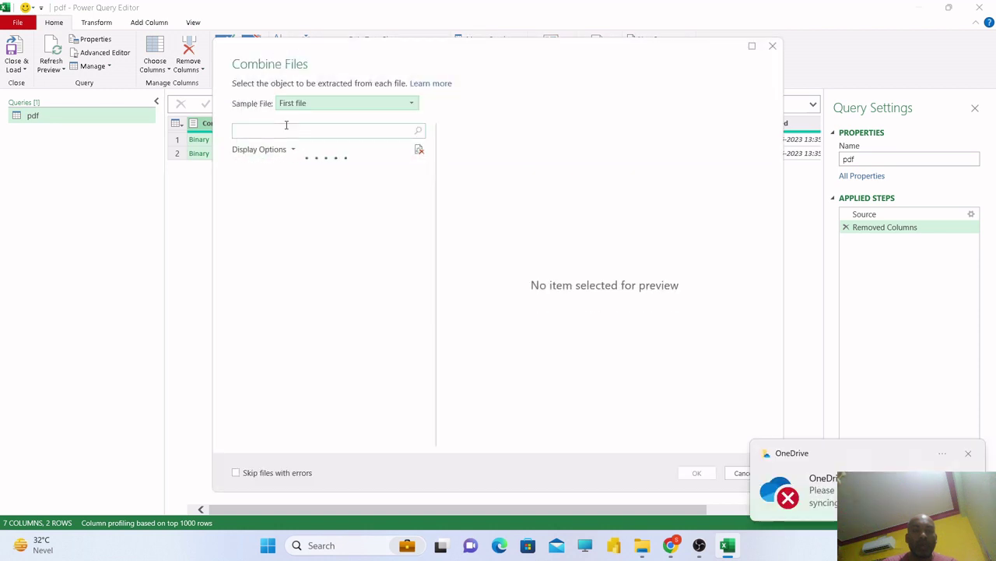
Dismiss the OneDrive error, preview Table001 then Table002 (Page 1), and check the Sample File list
click(969, 453)
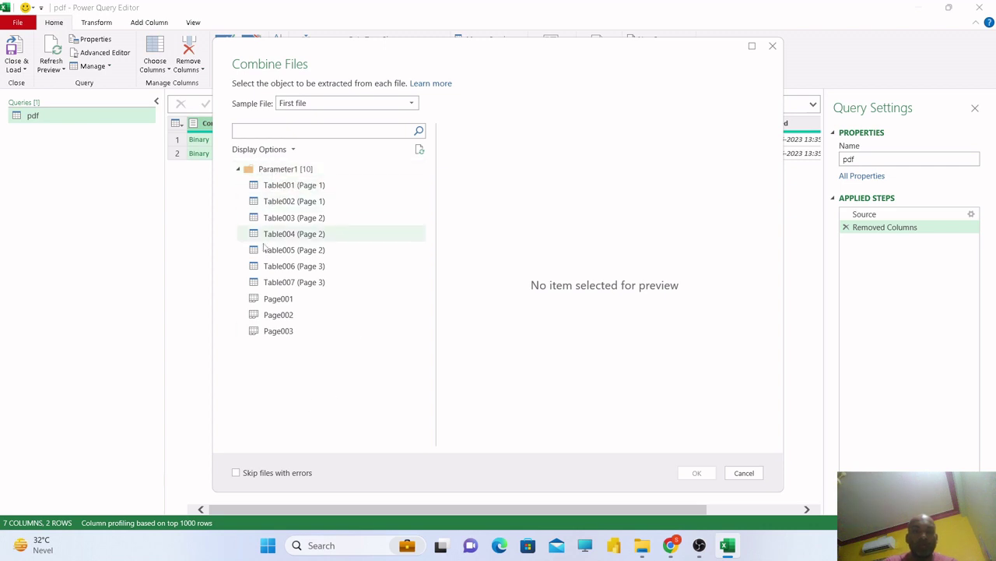
click(285, 186)
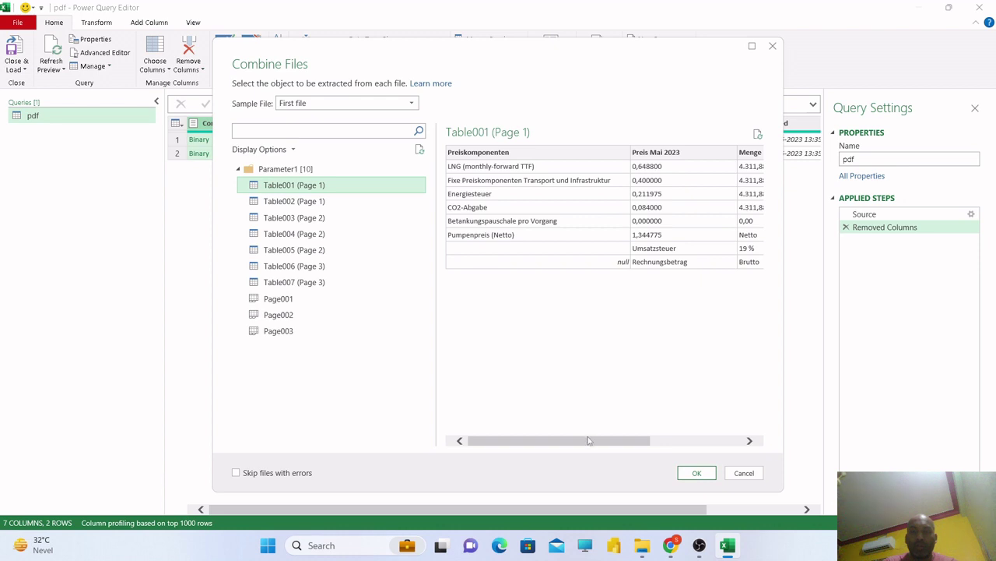
drag(589, 441, 527, 446)
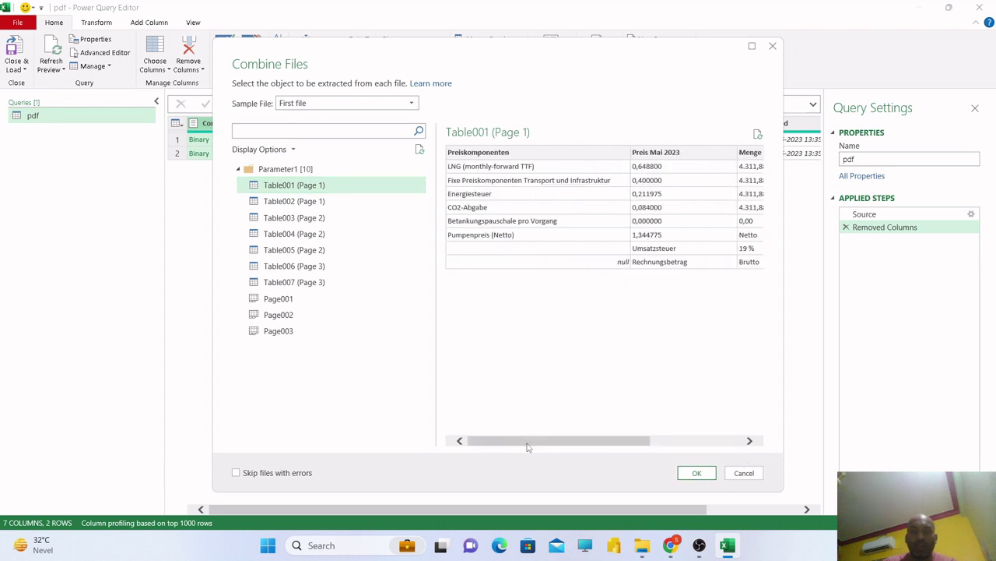
click(306, 204)
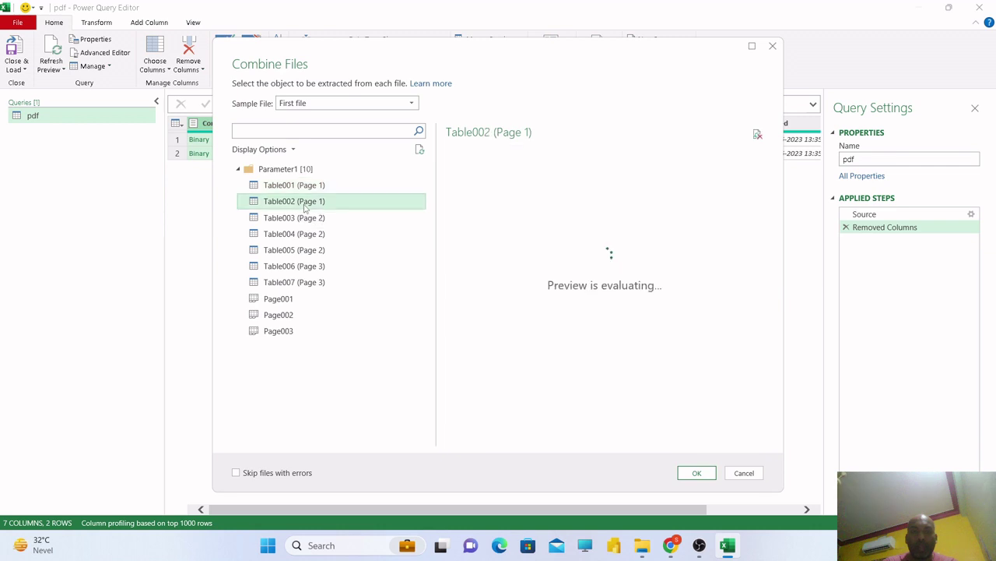
click(412, 104)
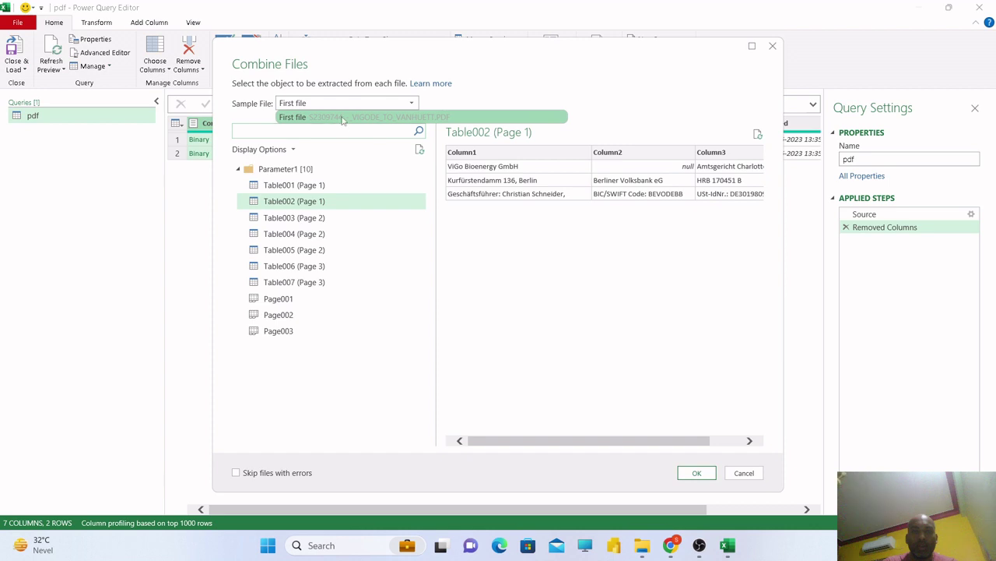
Check the two PDF invoices in the pdf folder, then switch back to Excel
click(641, 545)
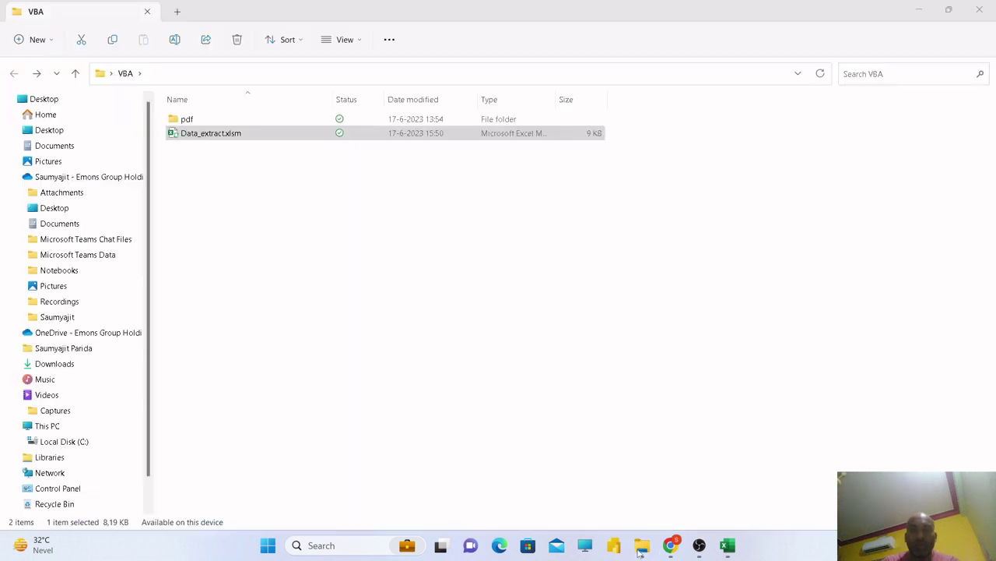
click(188, 121)
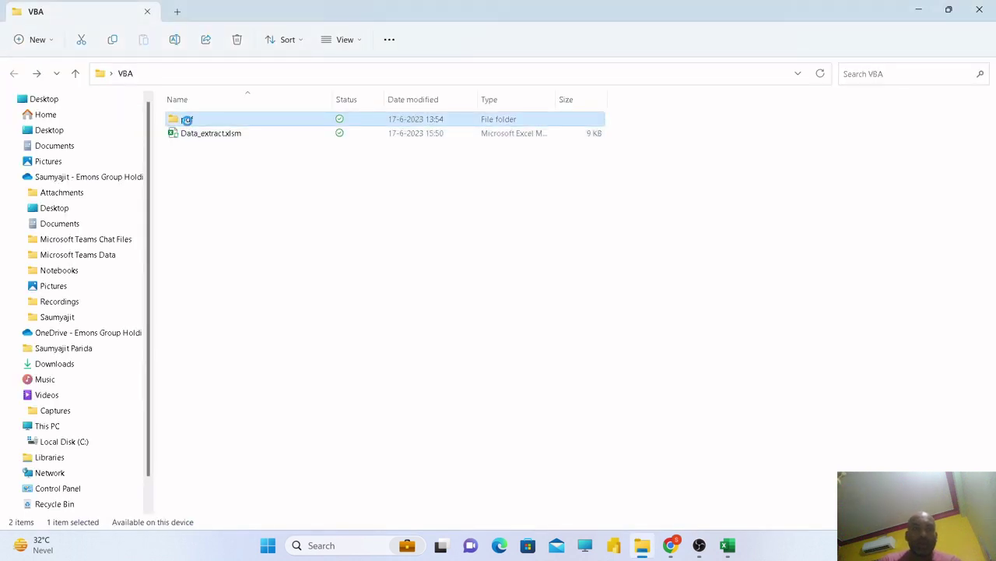
key(Return)
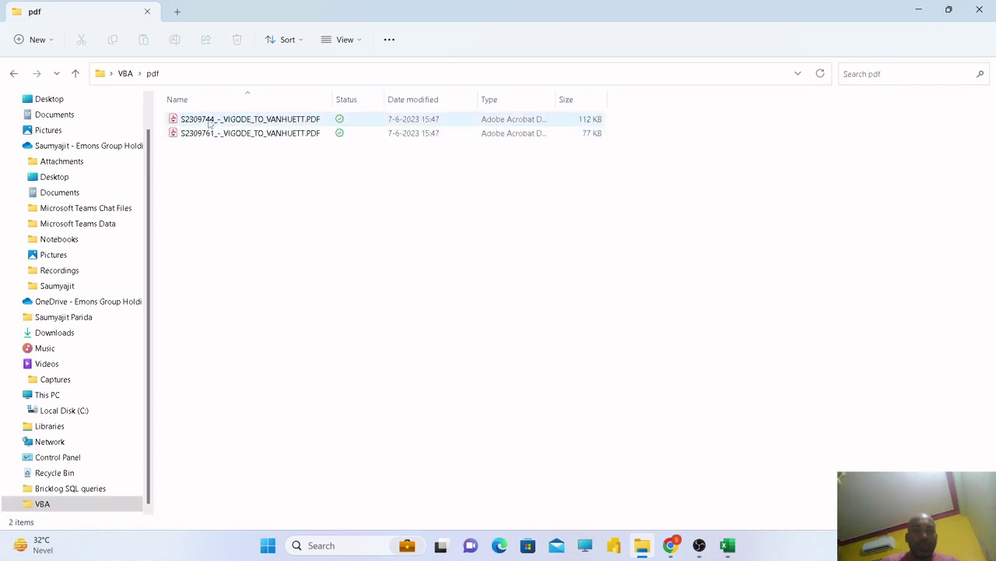
click(13, 72)
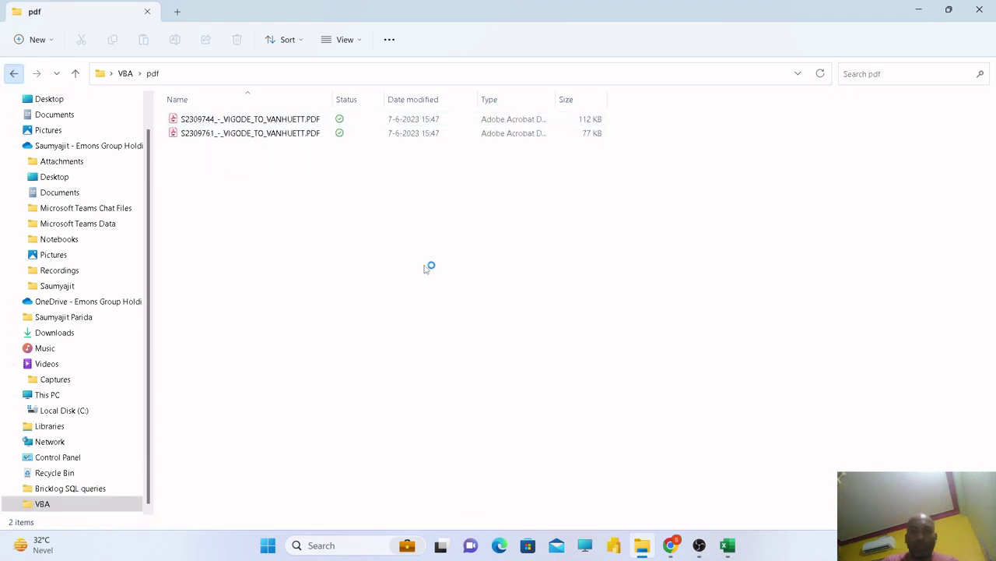
click(728, 546)
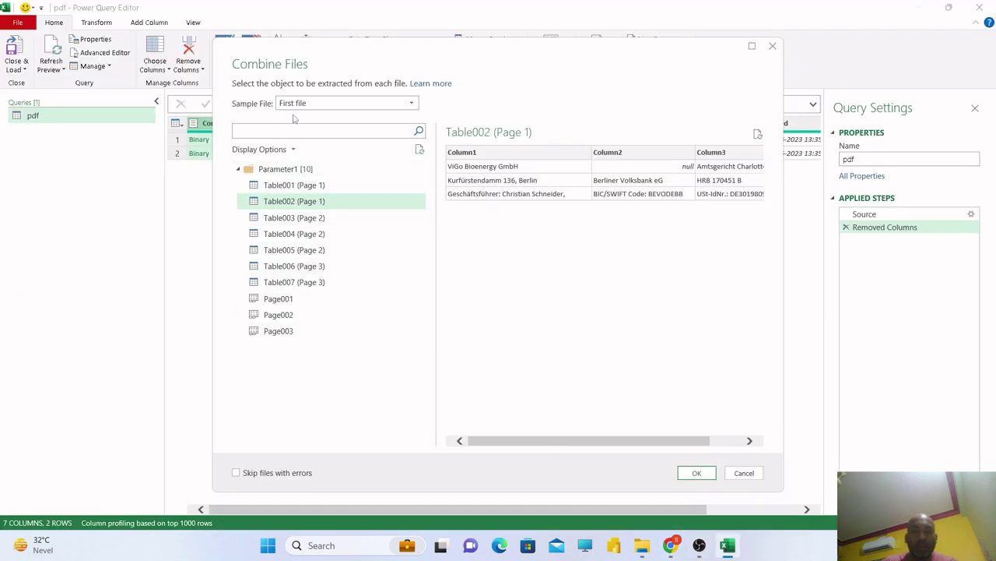
Preview Page001, then select the Parameter1 folder and confirm to combine all PDF pages and tables
click(285, 304)
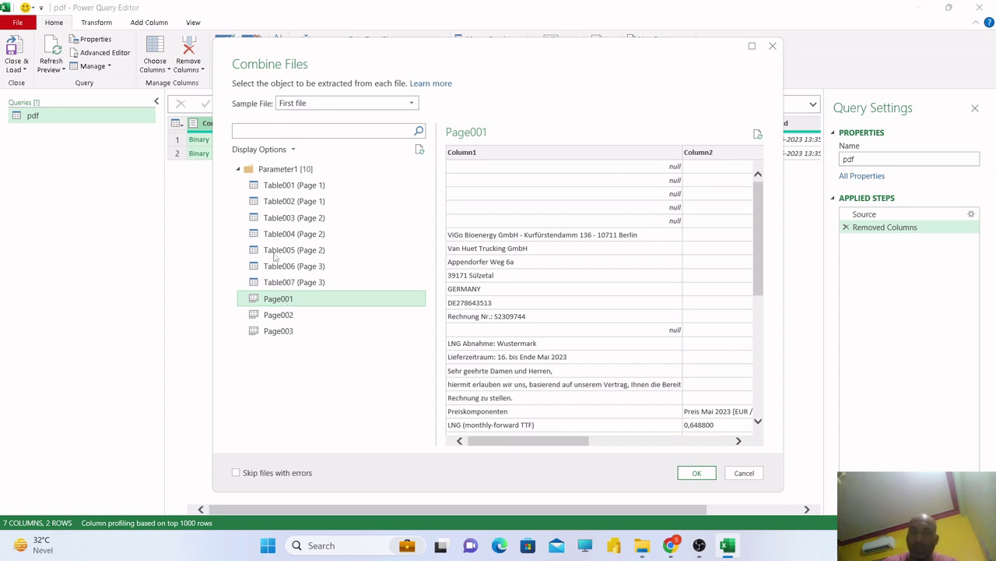
click(295, 171)
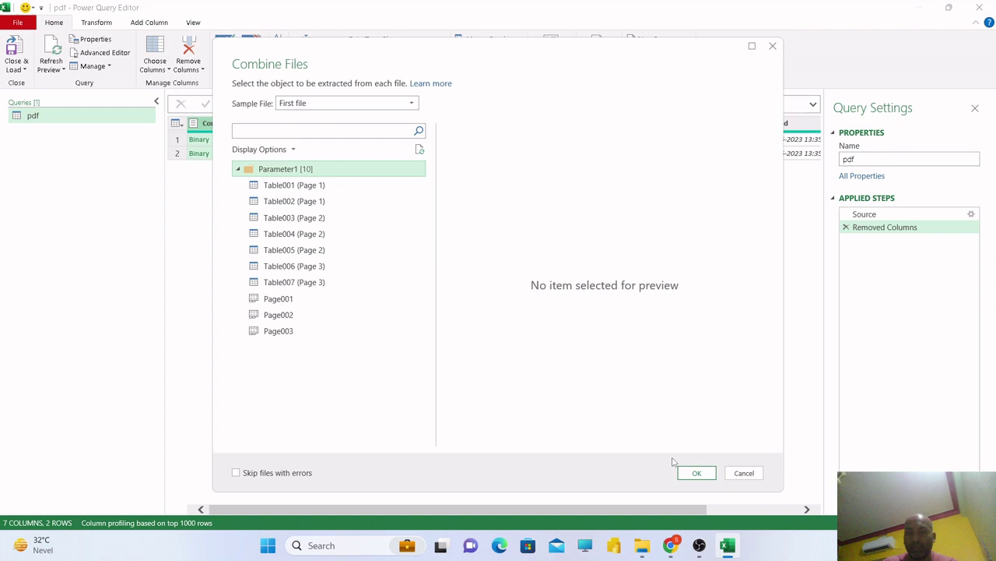
click(696, 473)
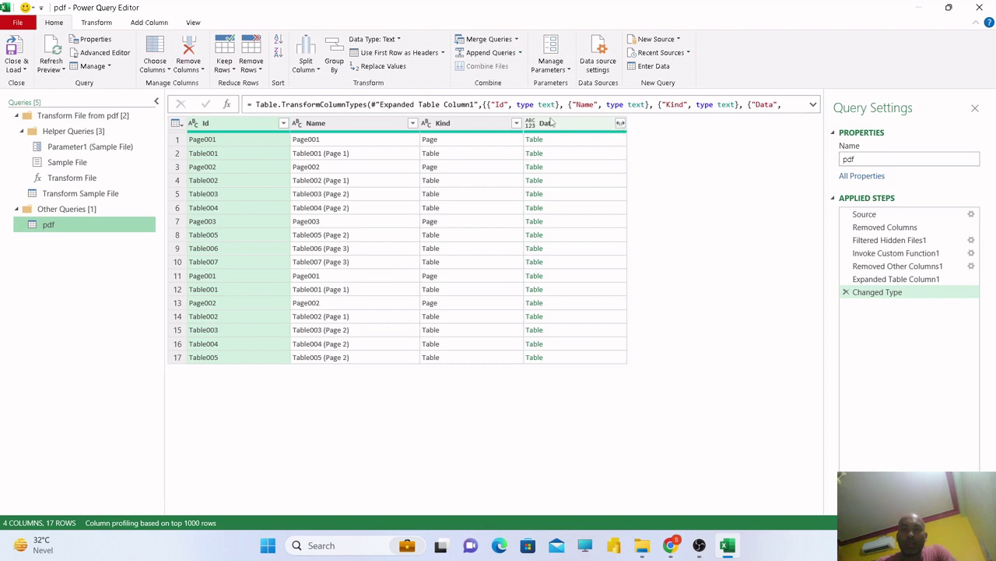
Expand the Data column's tables into their five columns, giving 238 rows
click(580, 125)
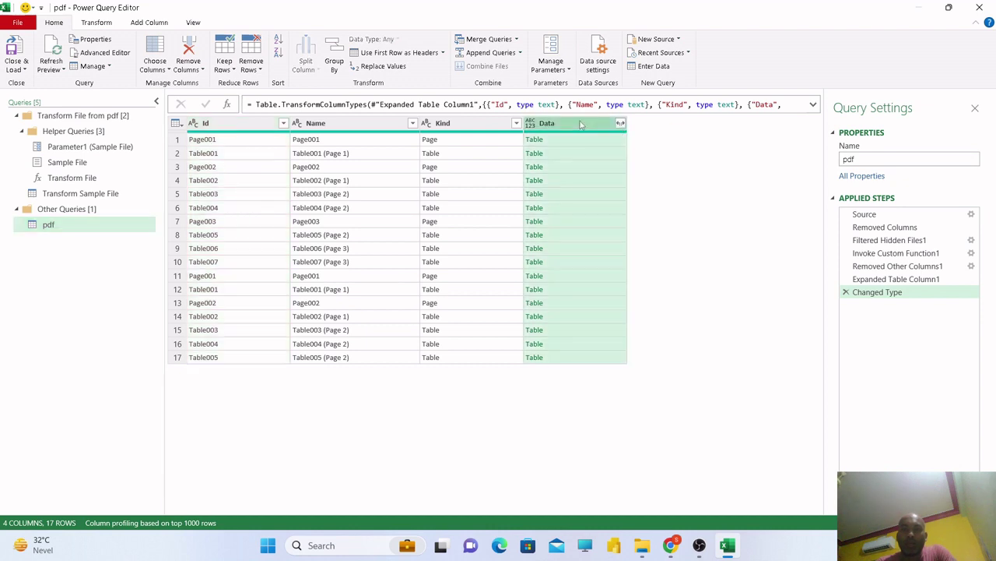
click(621, 123)
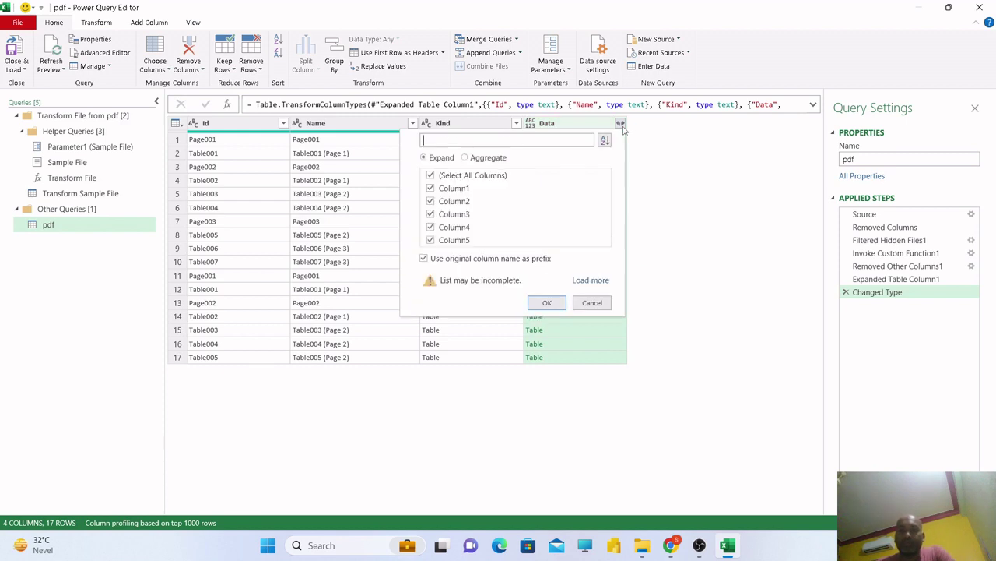
click(547, 302)
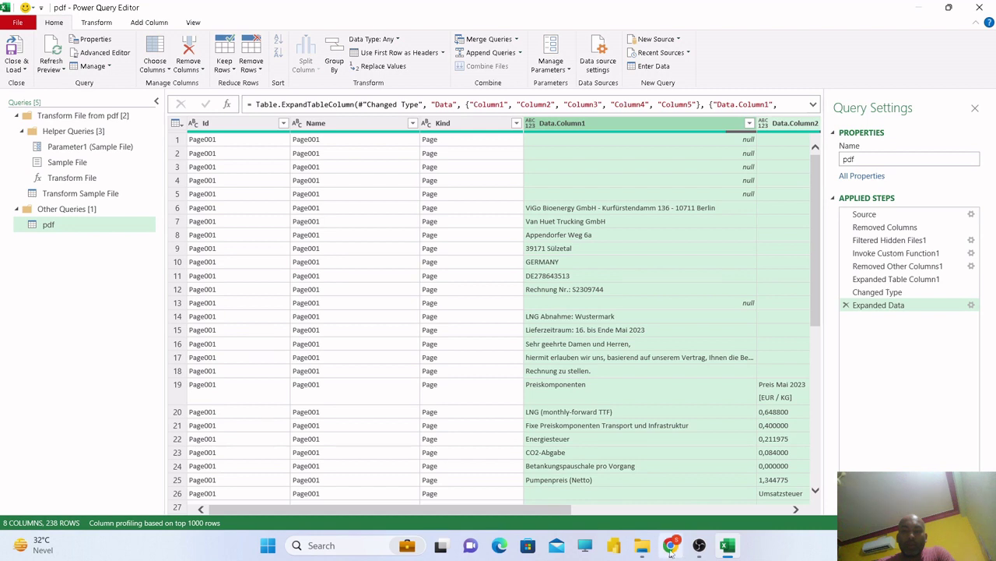
mouse_move(728, 551)
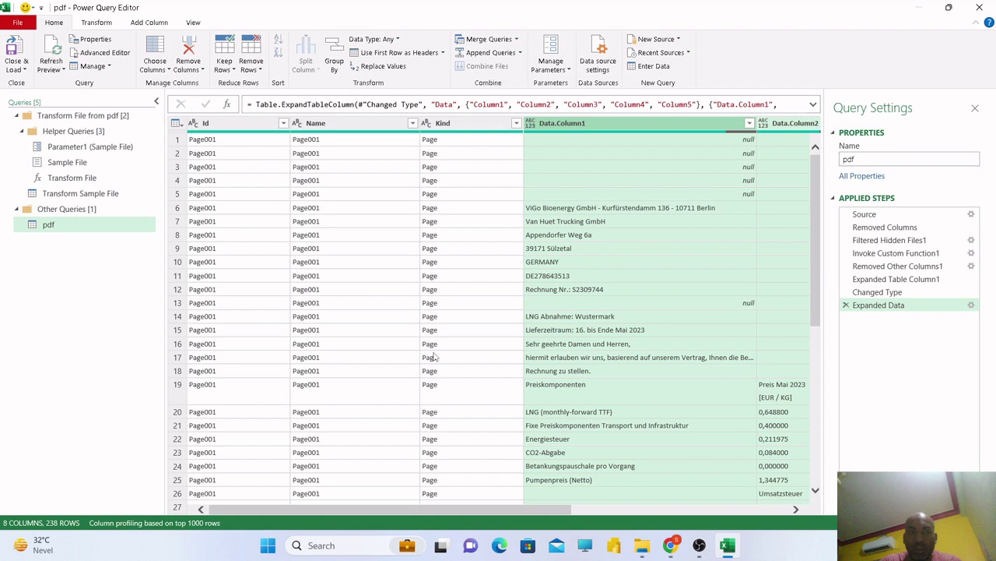
Close the Power Query Editor without loading, discarding the query changes
click(23, 70)
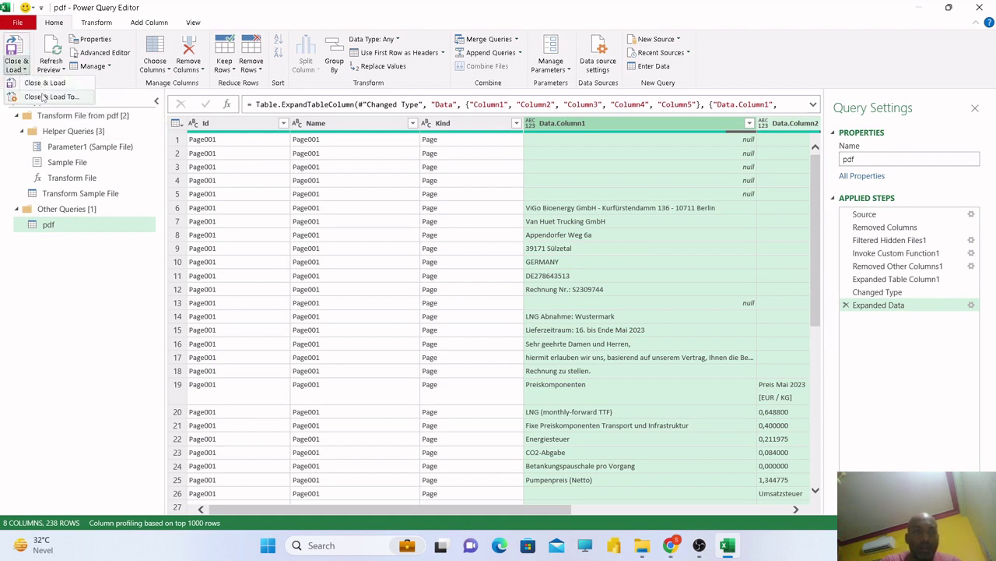
click(979, 6)
click(979, 6)
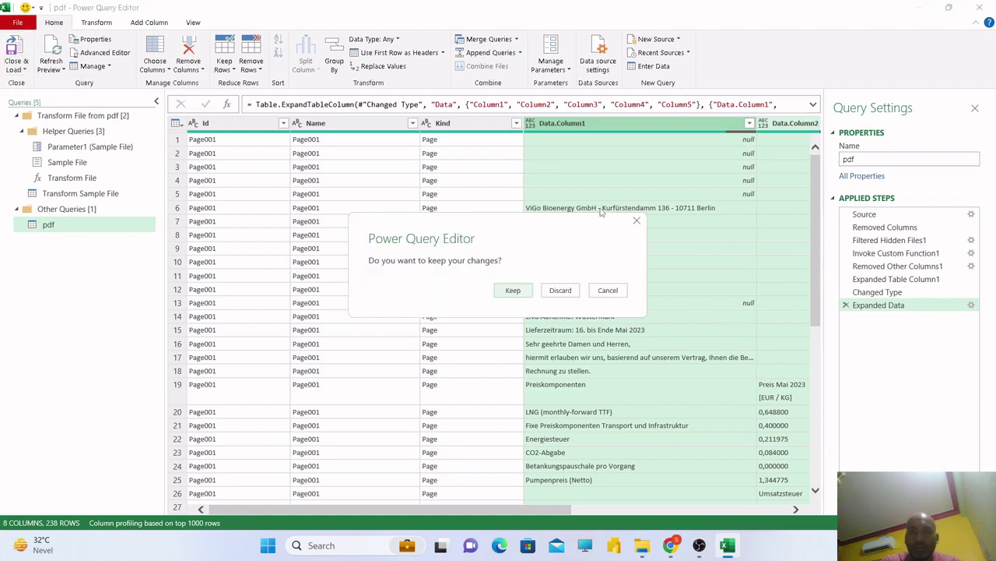
click(557, 291)
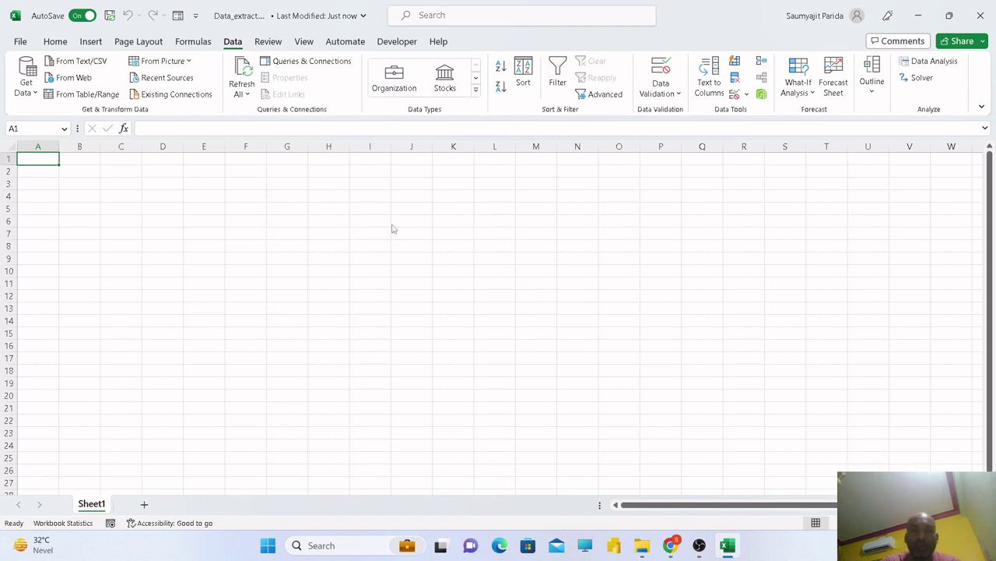
Begin recording a new macro named Enable_extract from the Developer tab
click(388, 45)
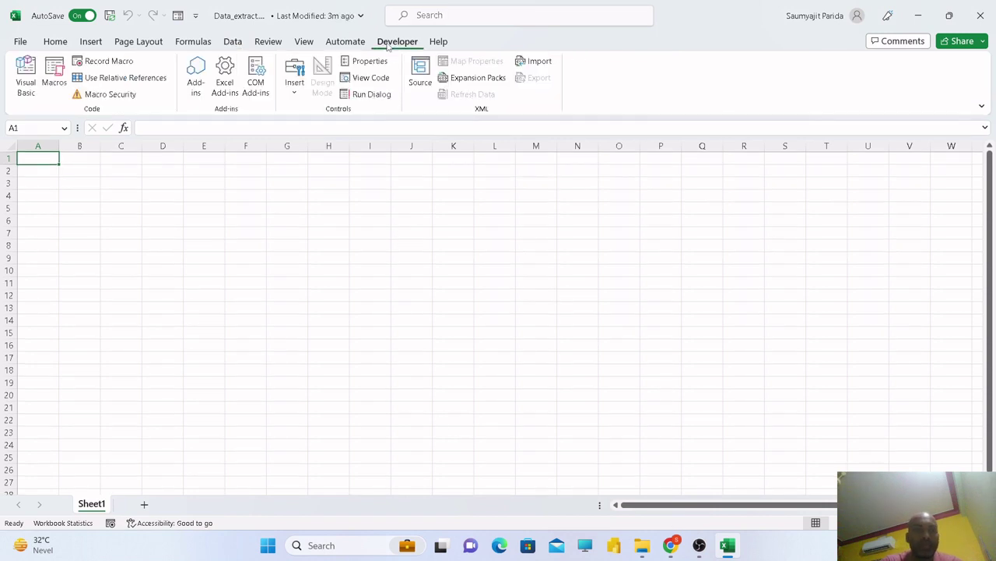
click(98, 66)
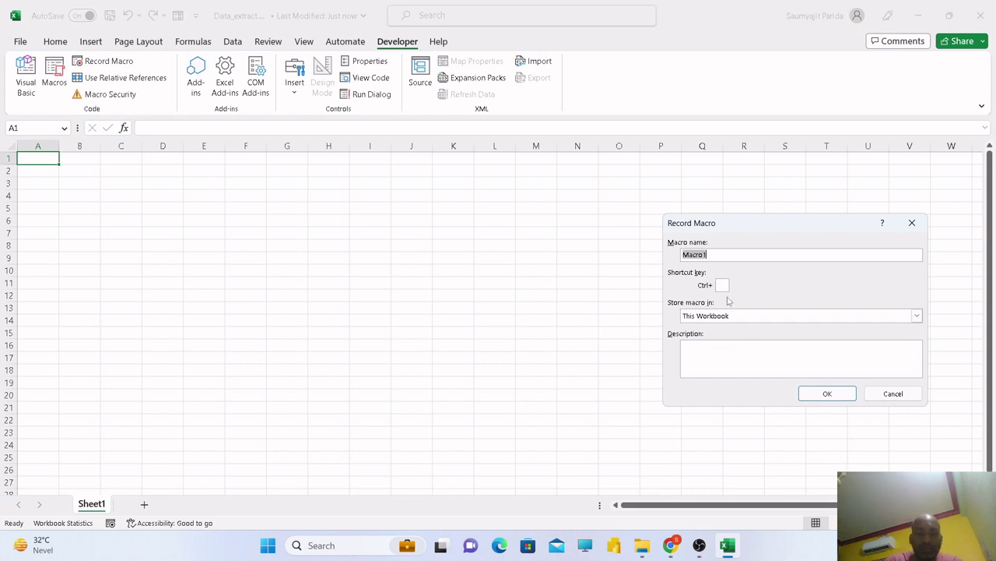
text(Enable_)
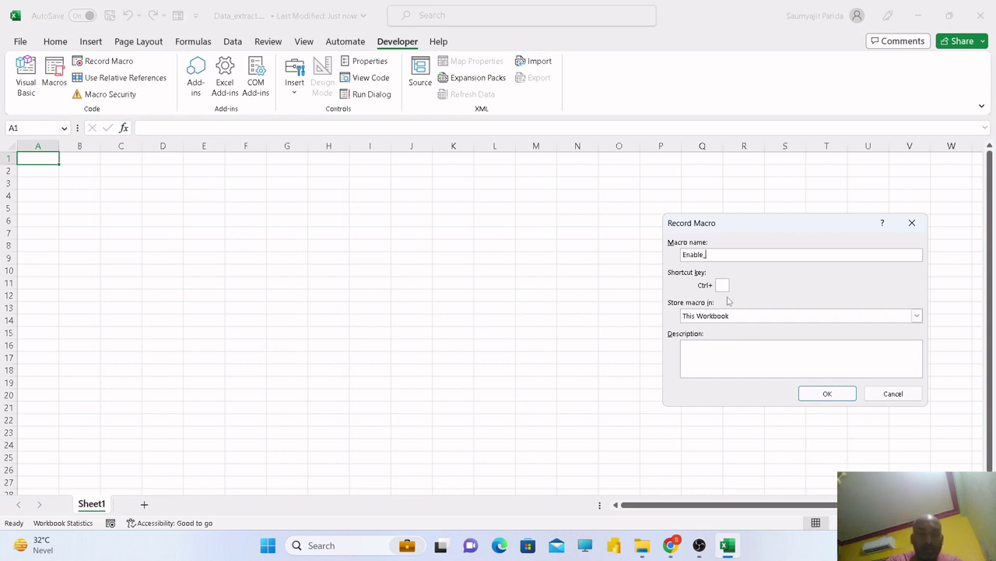
text(extract)
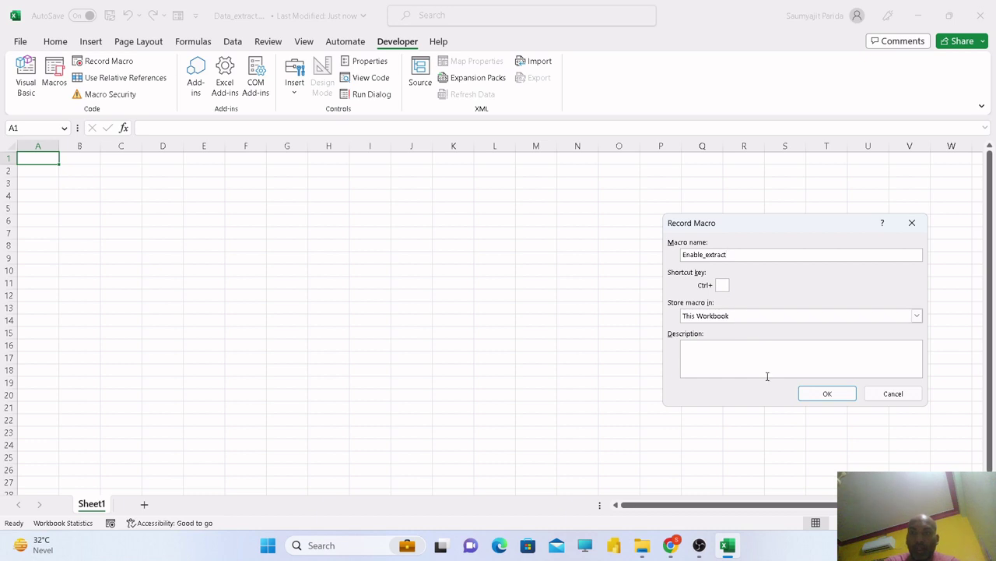
click(831, 394)
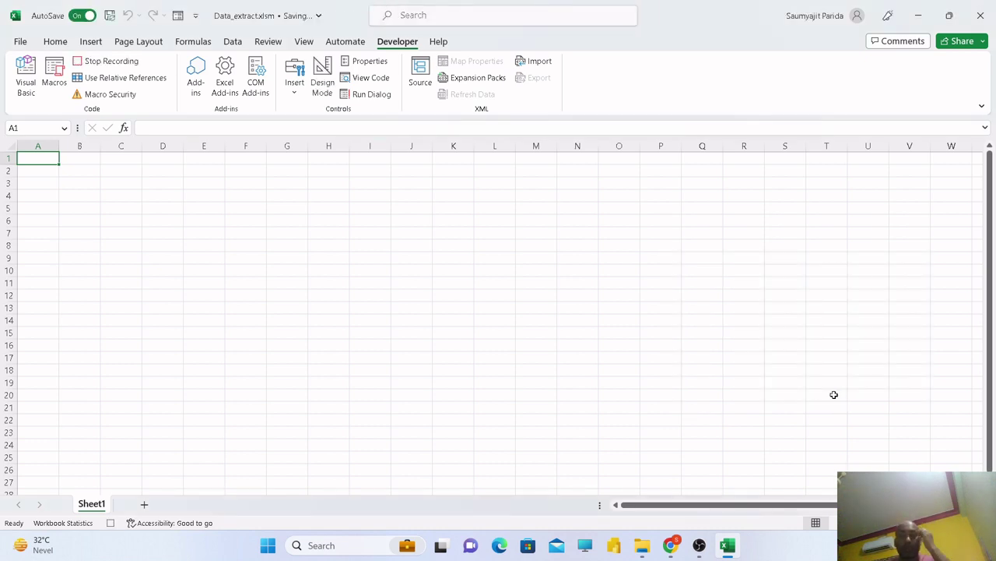
click(233, 41)
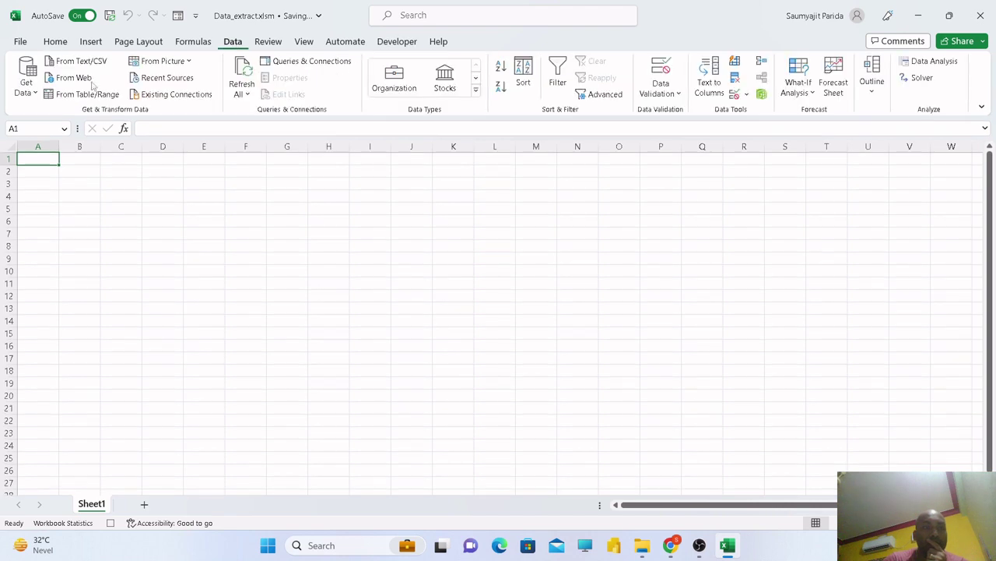
click(26, 81)
mouse_move(62, 115)
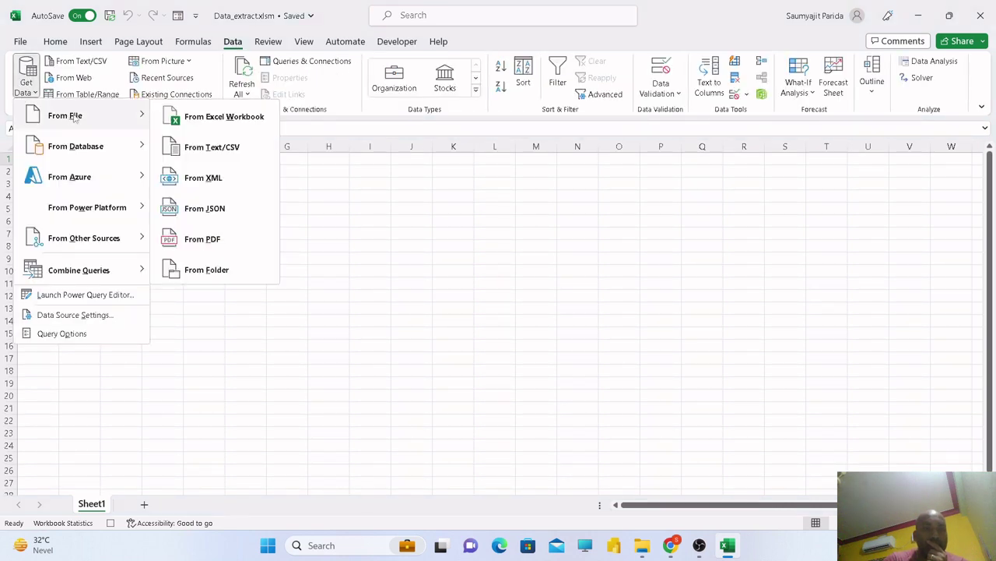
click(213, 268)
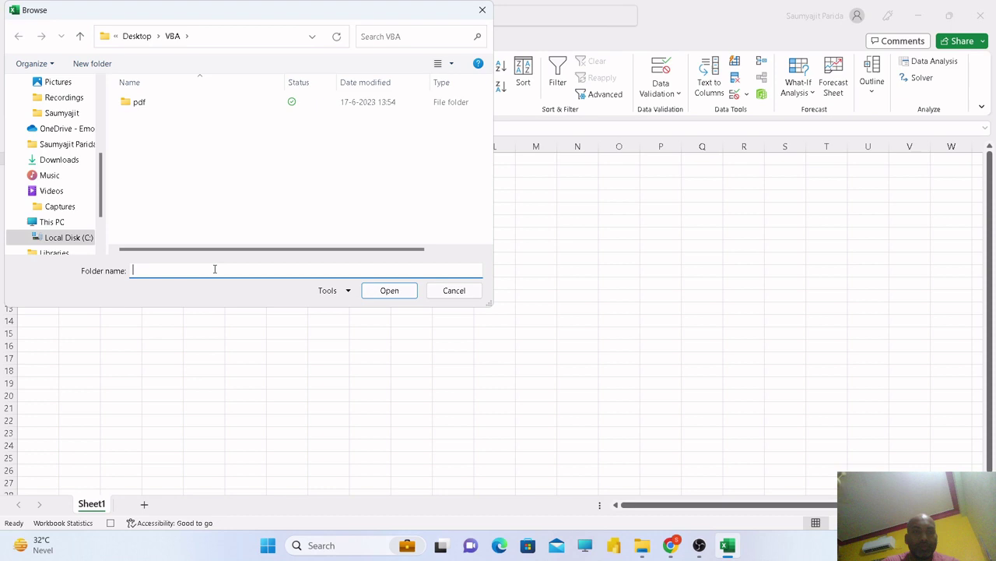
click(150, 102)
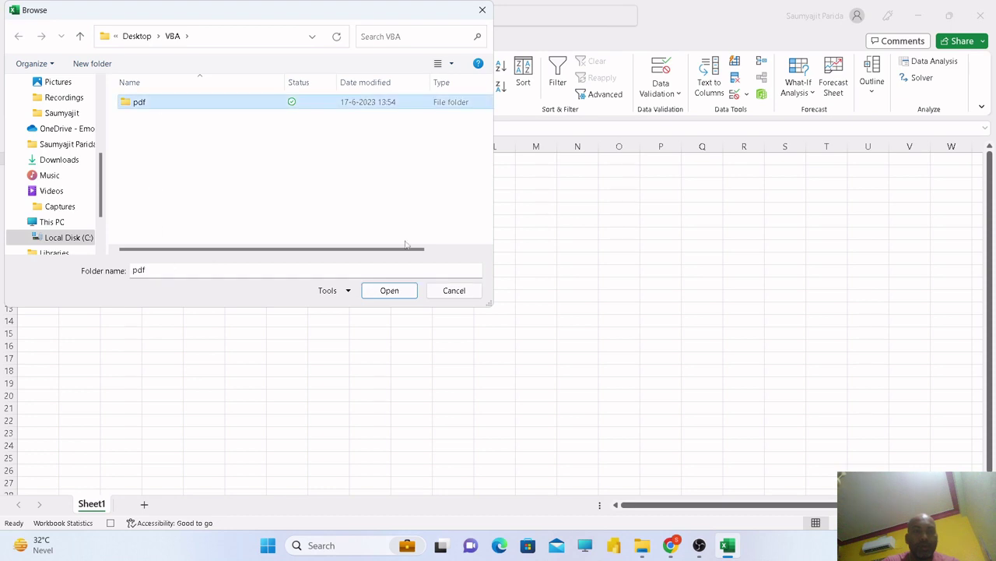
click(389, 290)
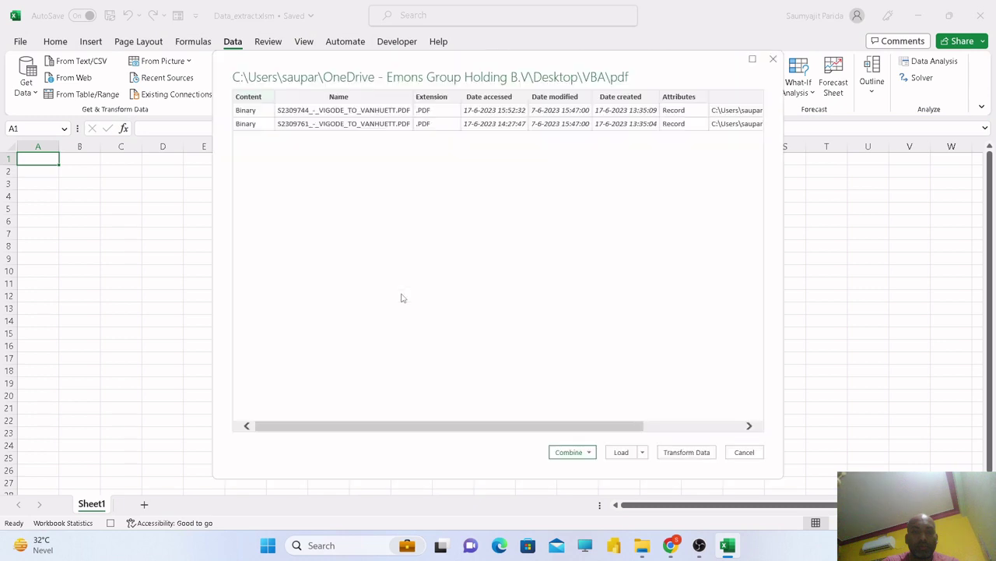
click(744, 452)
click(28, 87)
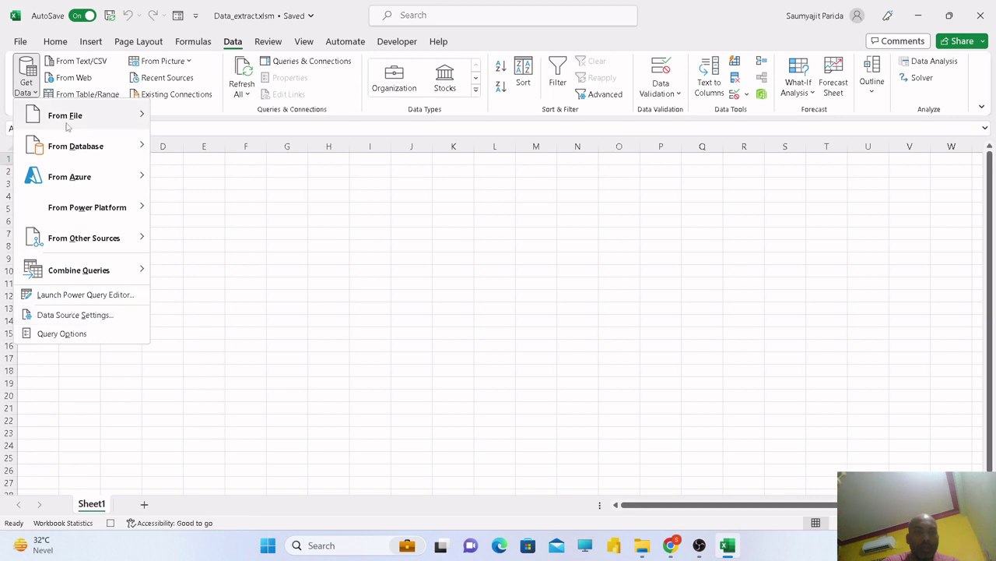
mouse_move(67, 115)
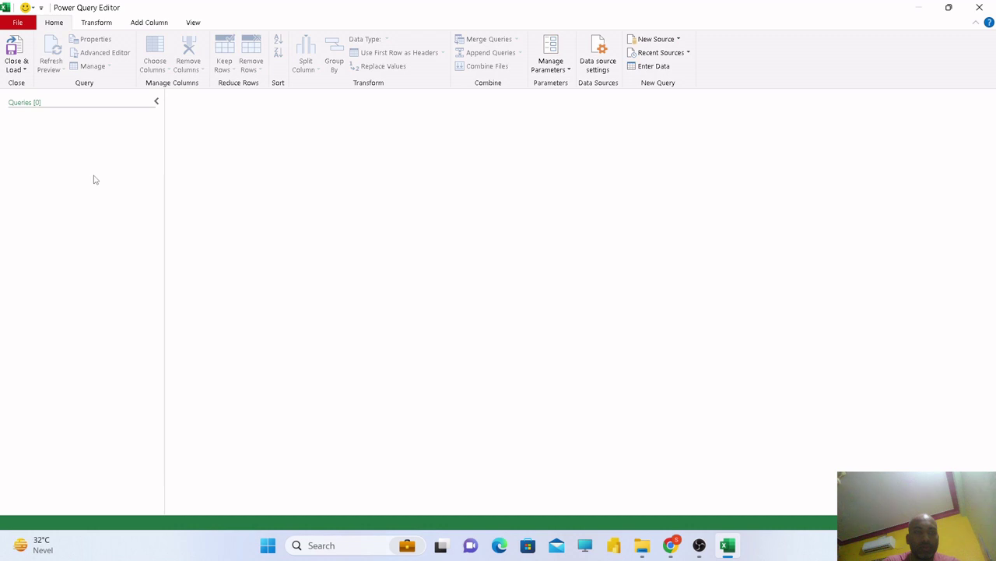
click(981, 7)
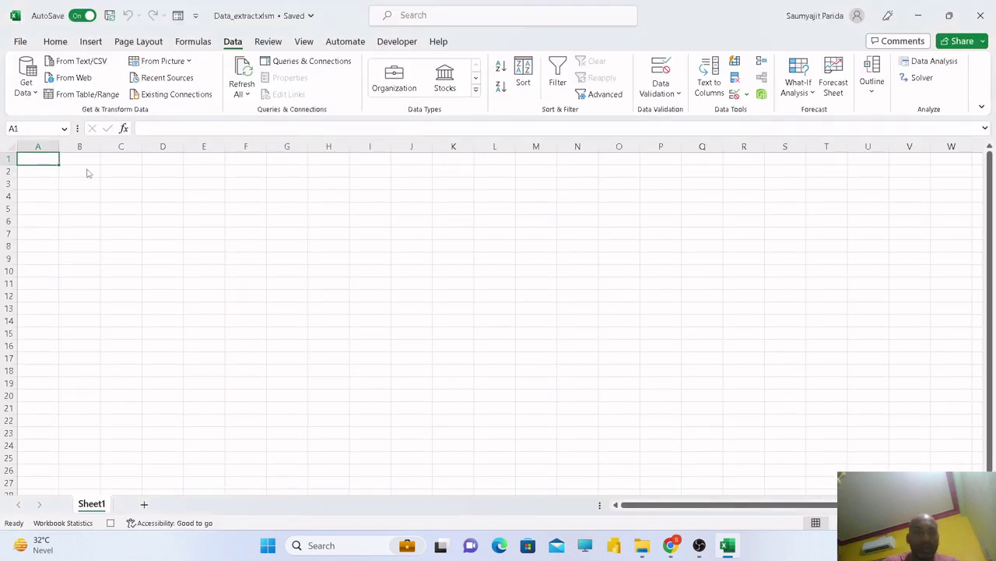
Import the pdf folder via Get Data > From Folder and transform it as a query
click(26, 84)
mouse_move(70, 120)
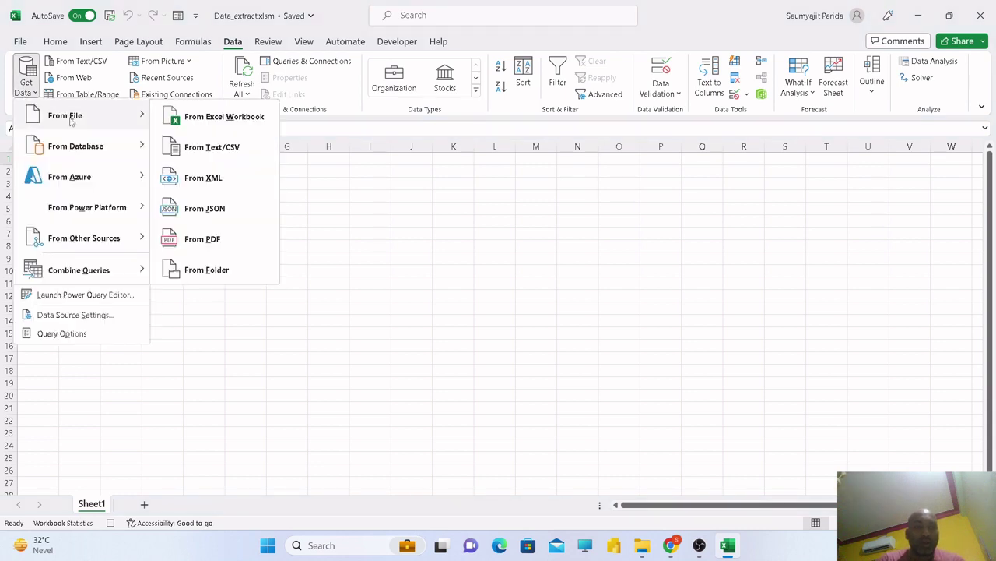
click(204, 270)
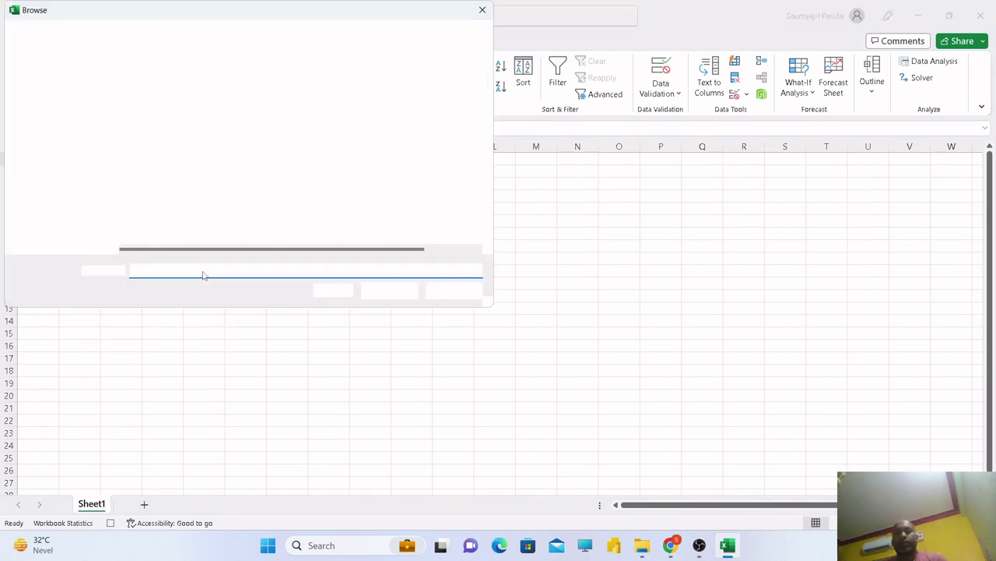
click(134, 101)
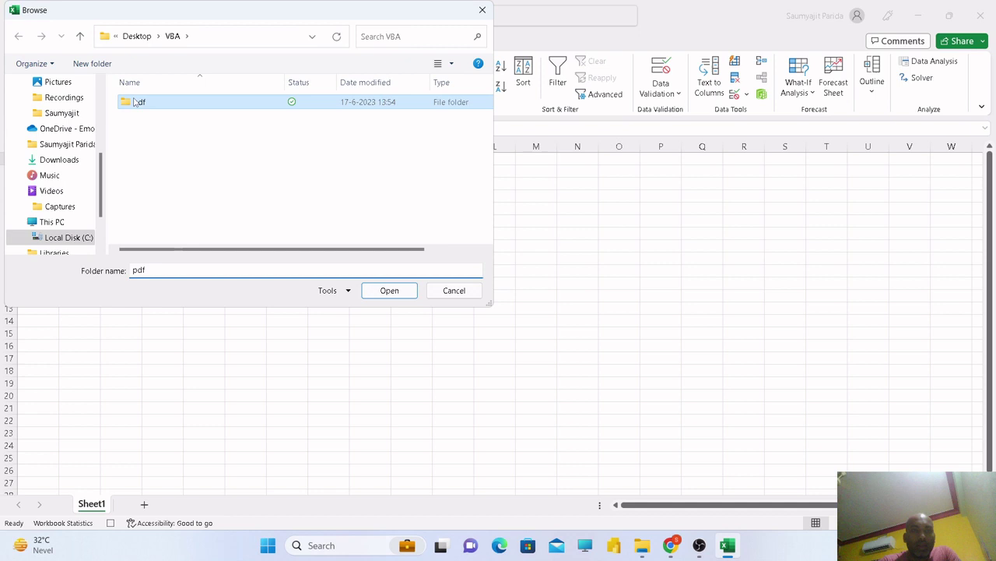
click(403, 291)
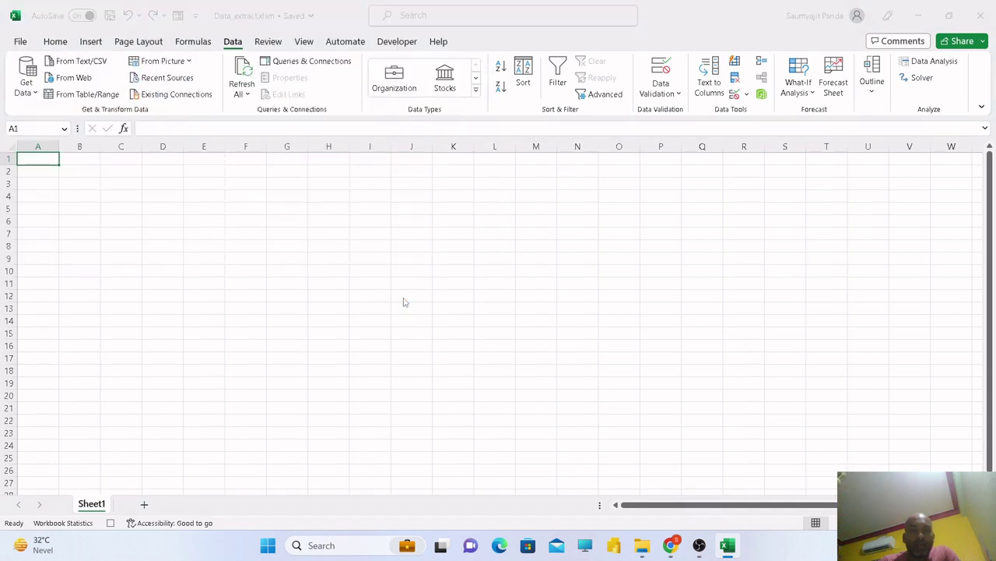
click(688, 457)
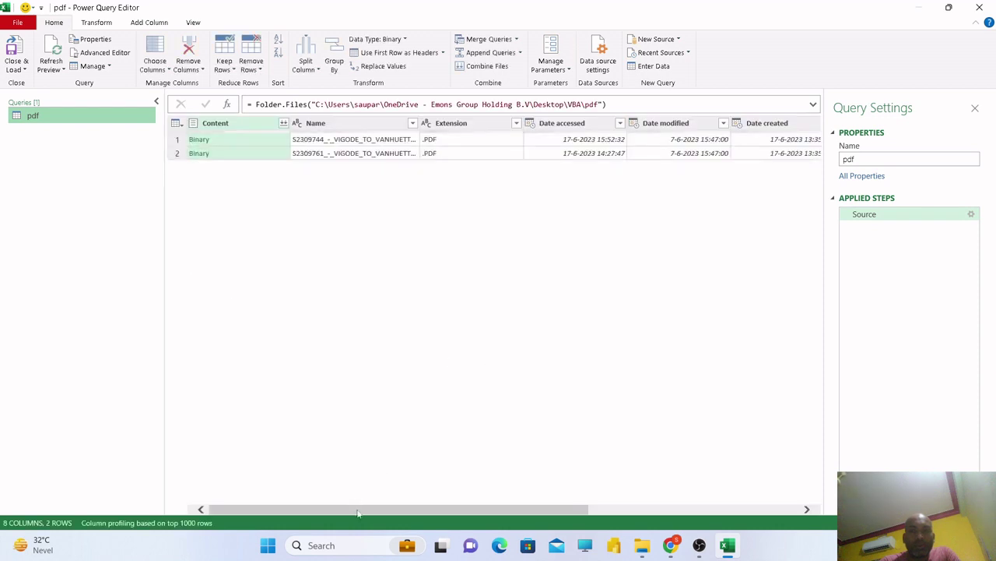
Delete the Folder Path column, then select the Content column for combining
drag(403, 512, 746, 509)
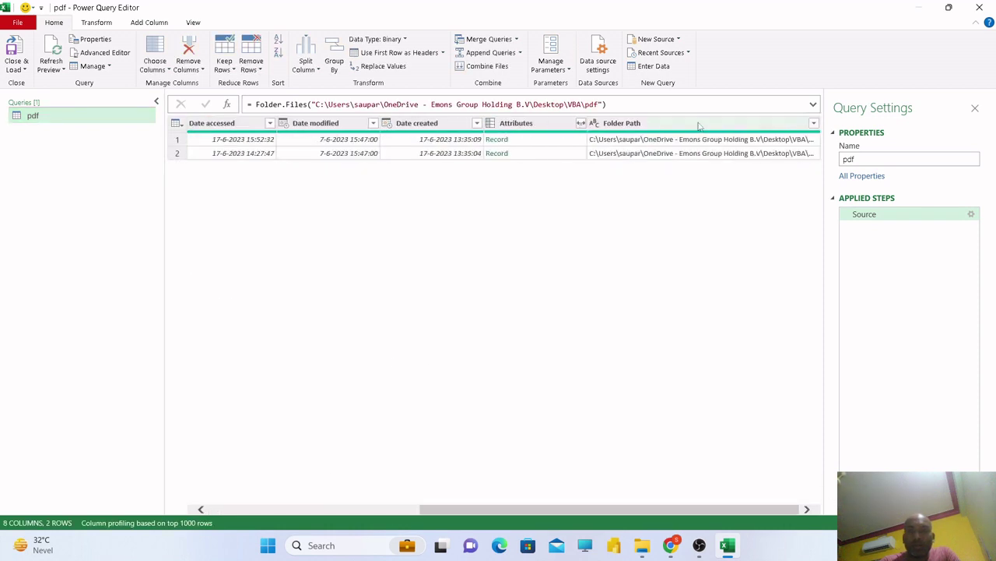
click(699, 125)
right_click(699, 125)
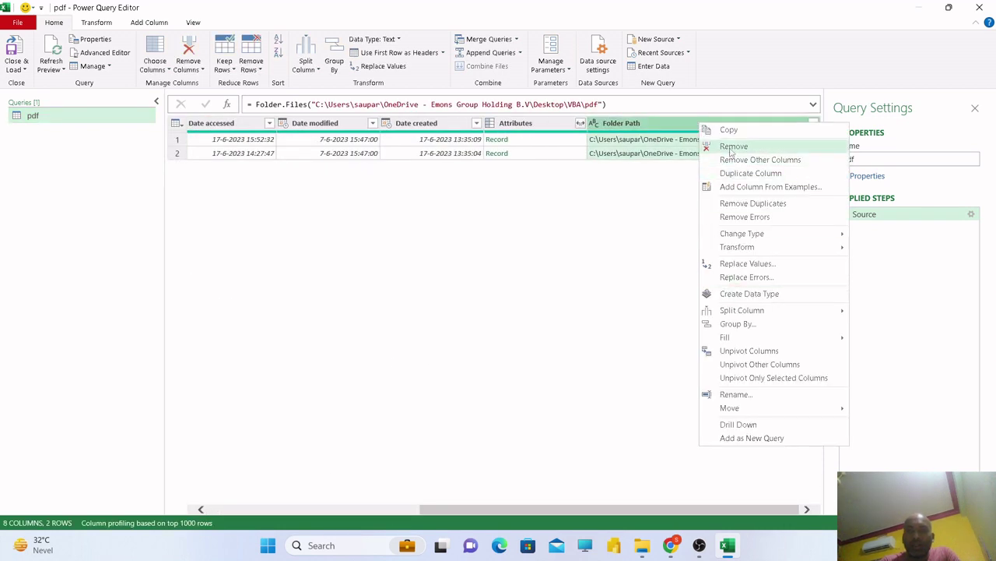
click(731, 147)
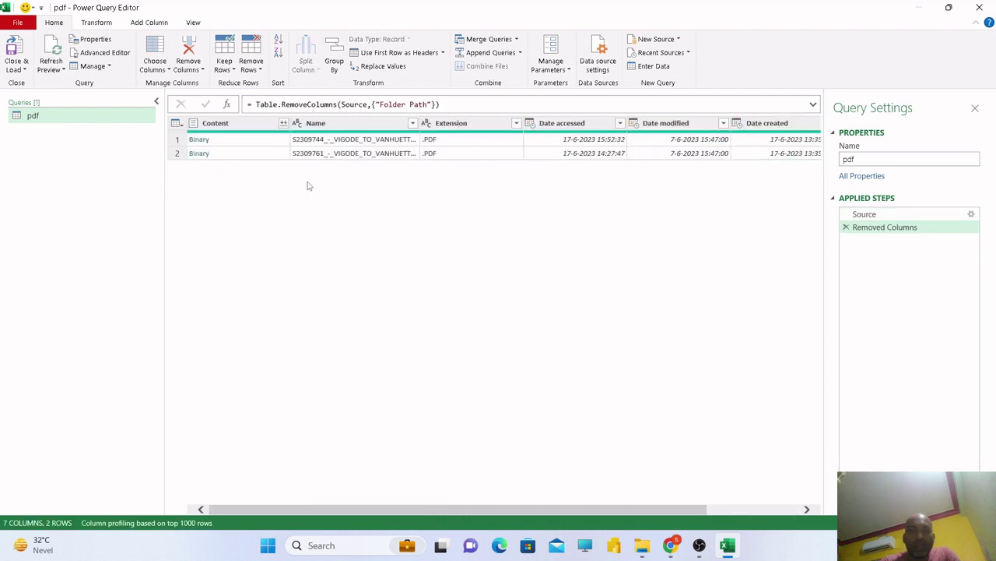
click(288, 126)
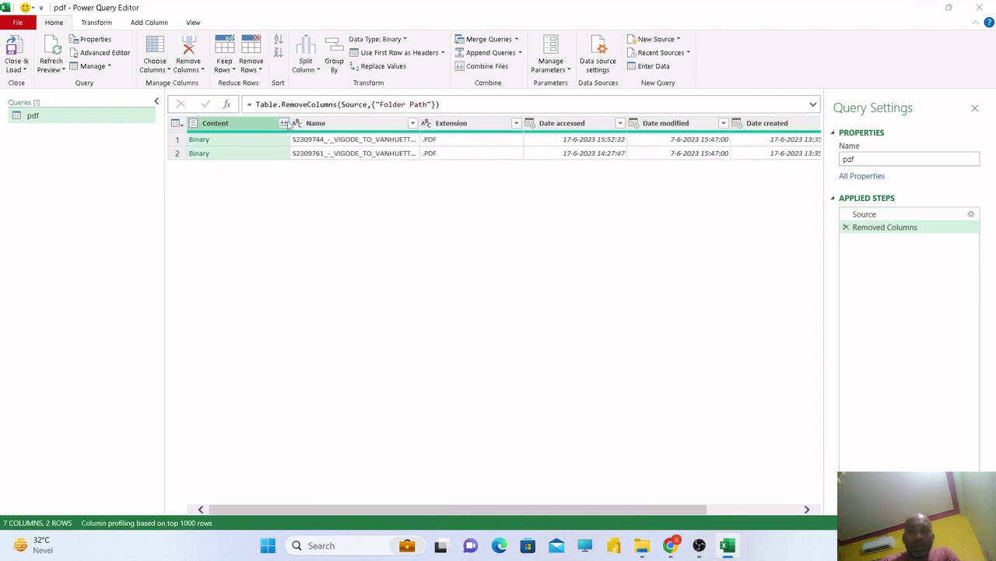
click(287, 124)
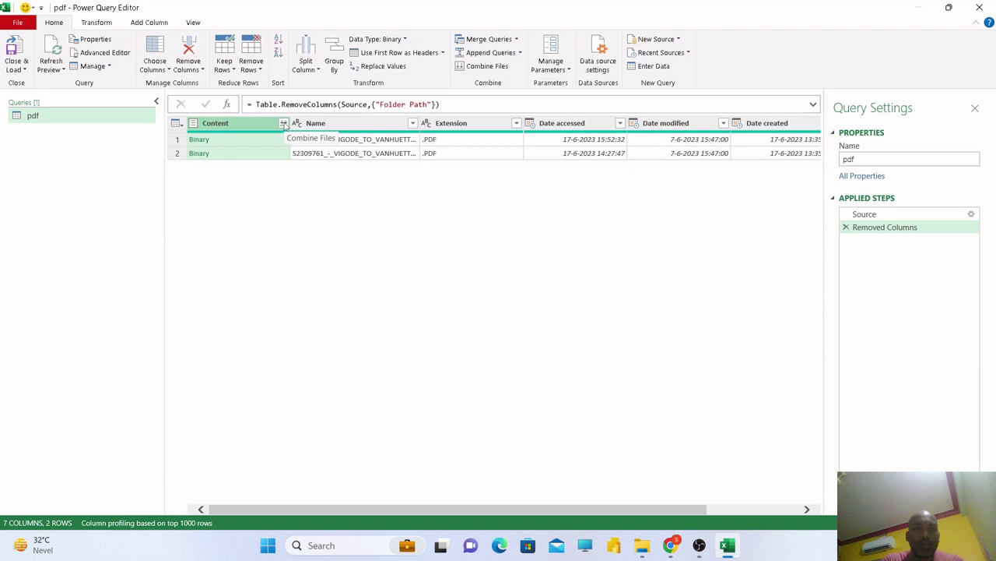
Combine the two PDF files from the Content column, accepting the default Combine Files settings
click(284, 124)
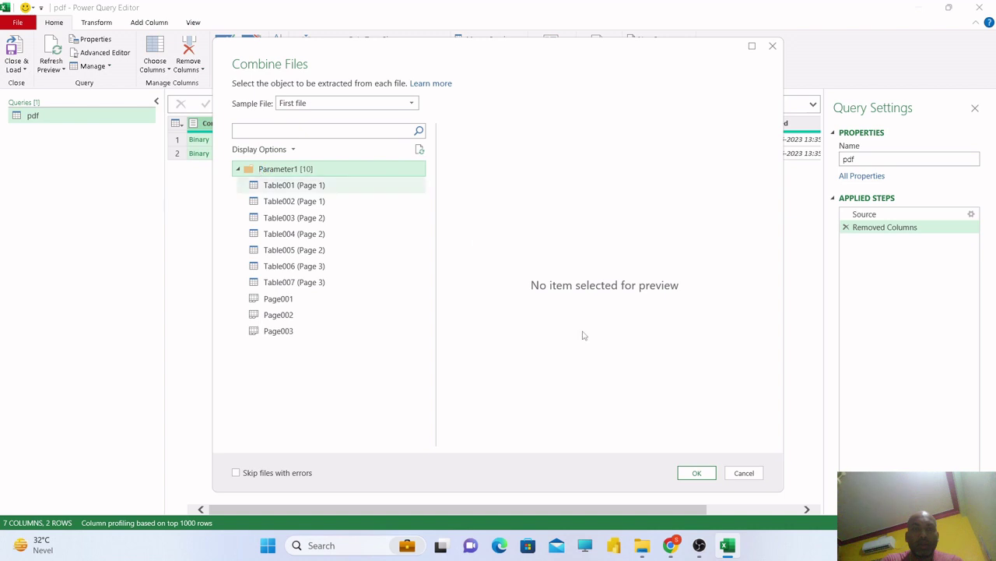
click(697, 472)
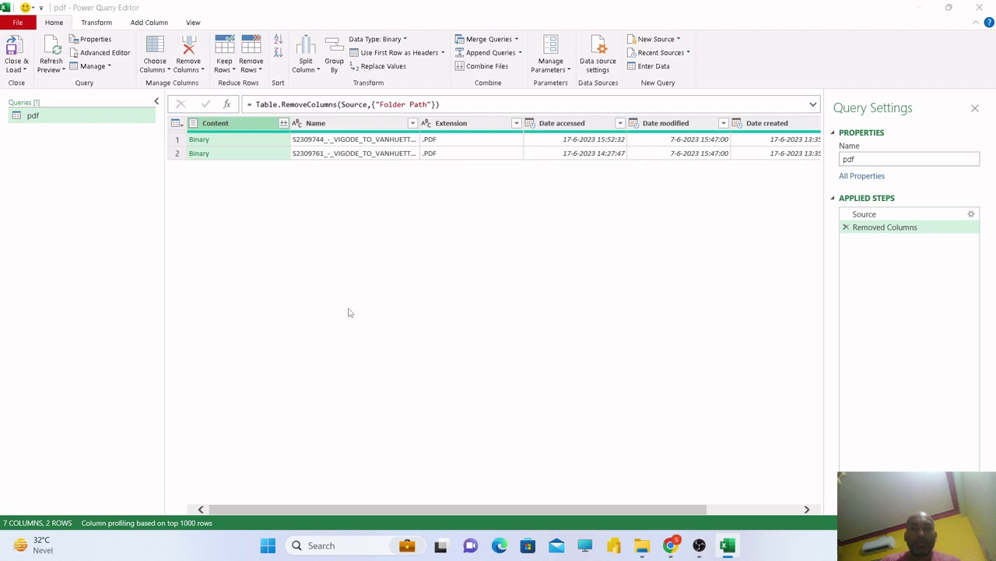
Expand the pdf query's Data column into Data.Column1 onwards and scroll the 238 rows
click(54, 229)
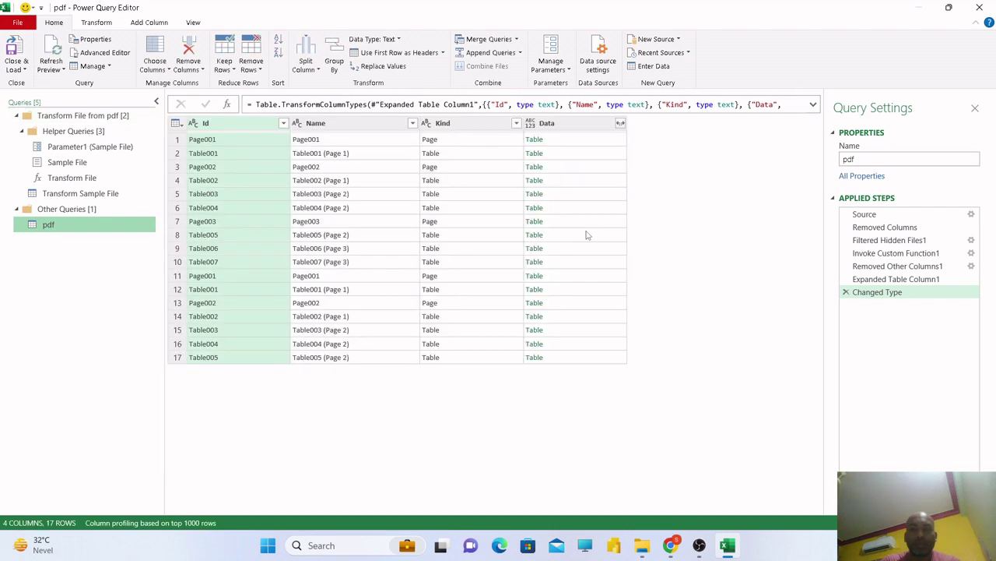
click(620, 123)
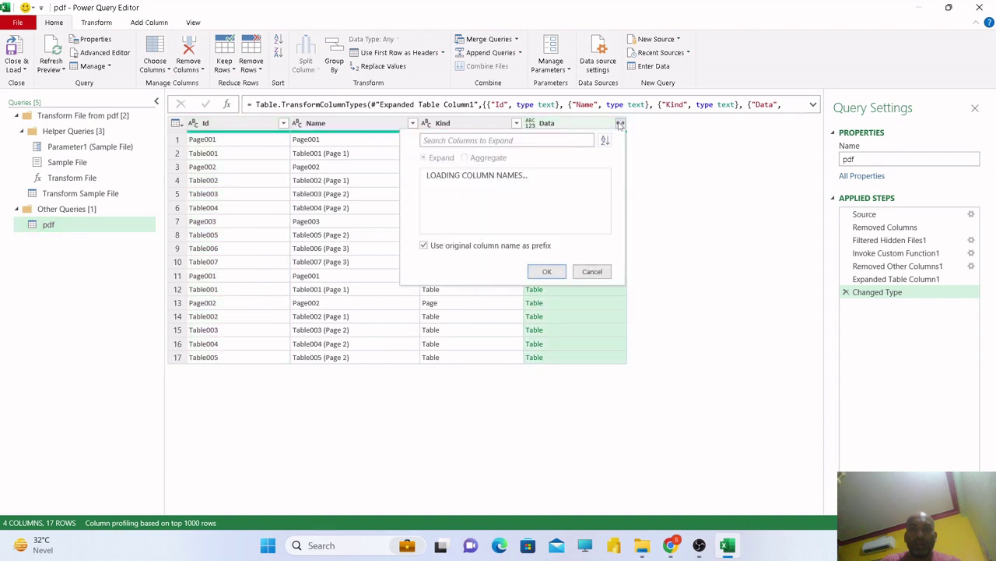
click(547, 303)
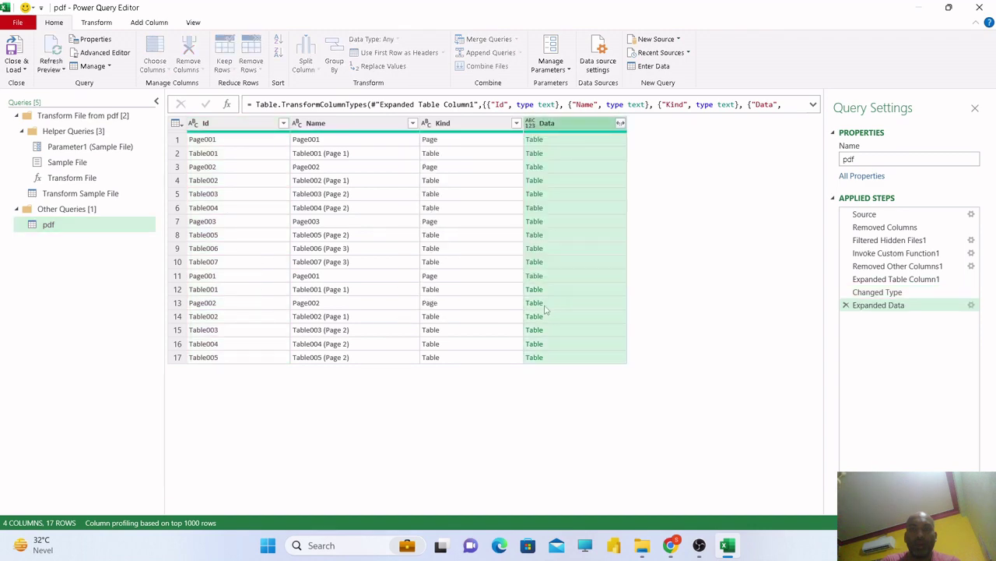
scroll(511, 333, down, 20)
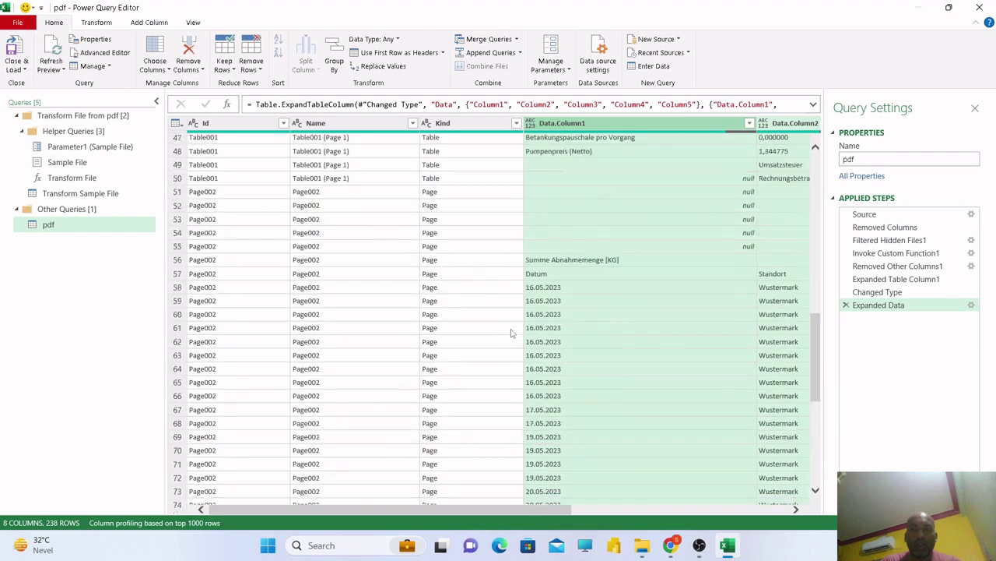
scroll(512, 333, down, 20)
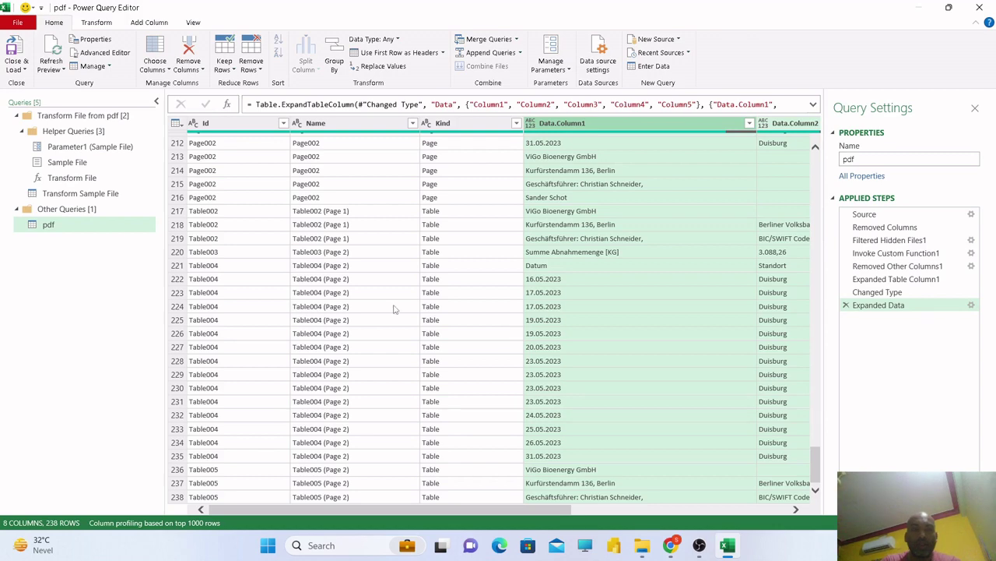
Load the query as Table_pdf on a new pdf sheet and narrow column D
click(23, 69)
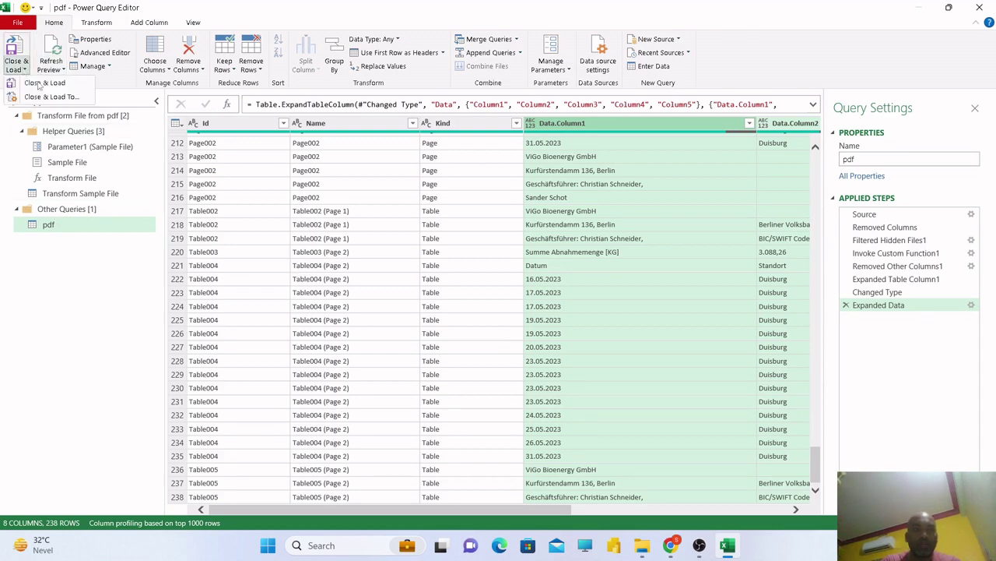
click(27, 81)
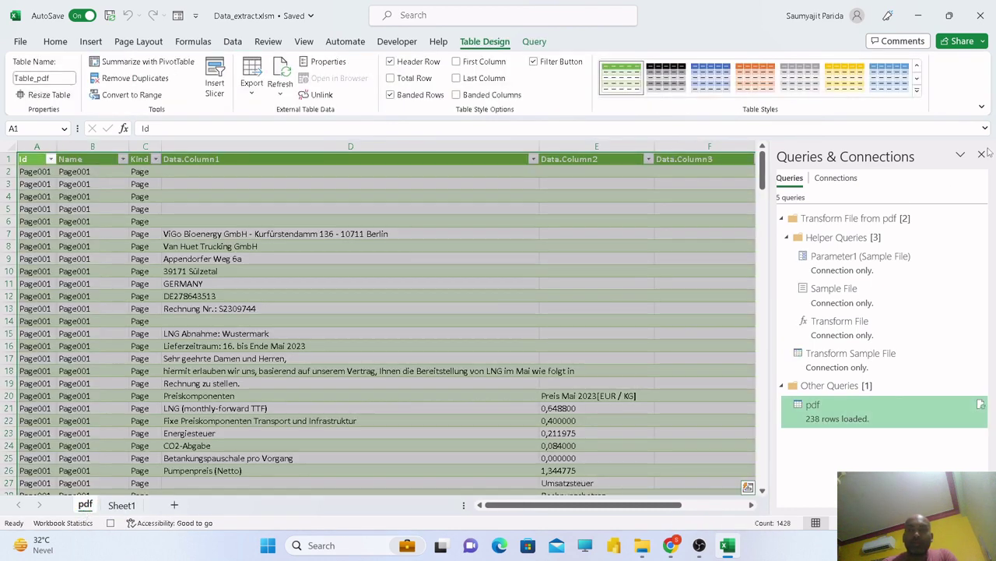
click(981, 154)
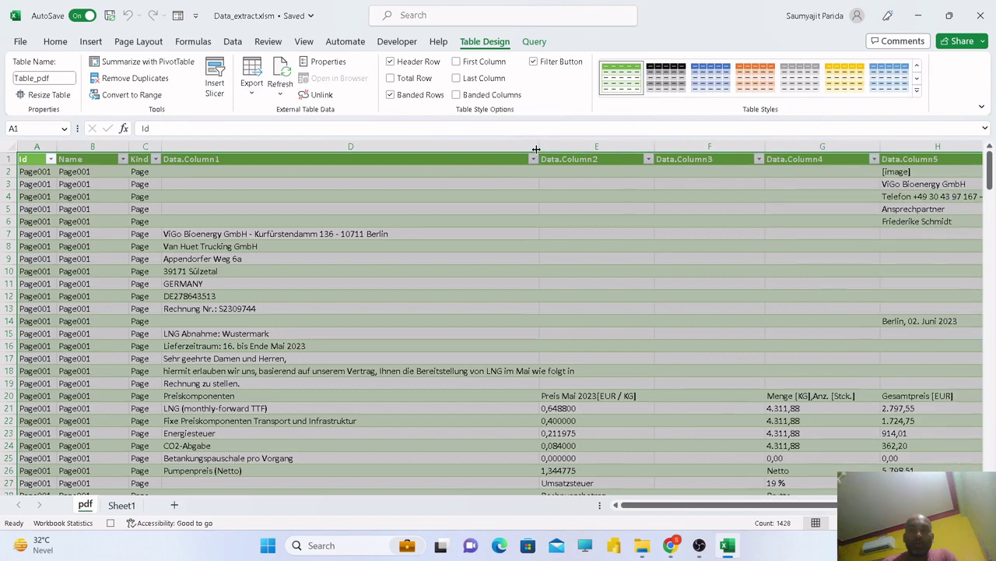
drag(536, 148, 337, 150)
click(284, 205)
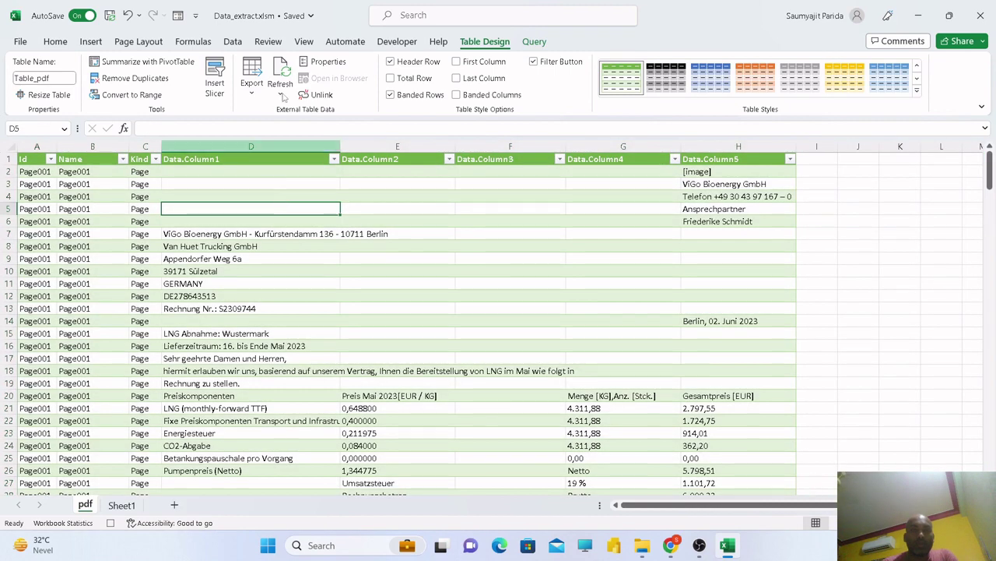
Stop the Enable_extract macro recording and bring up the Macros list
click(397, 41)
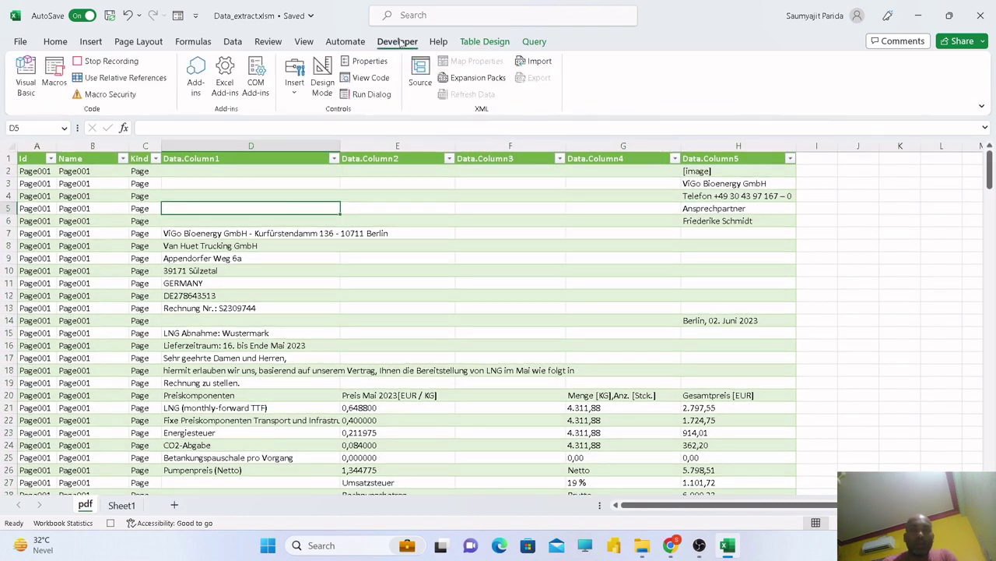
click(94, 62)
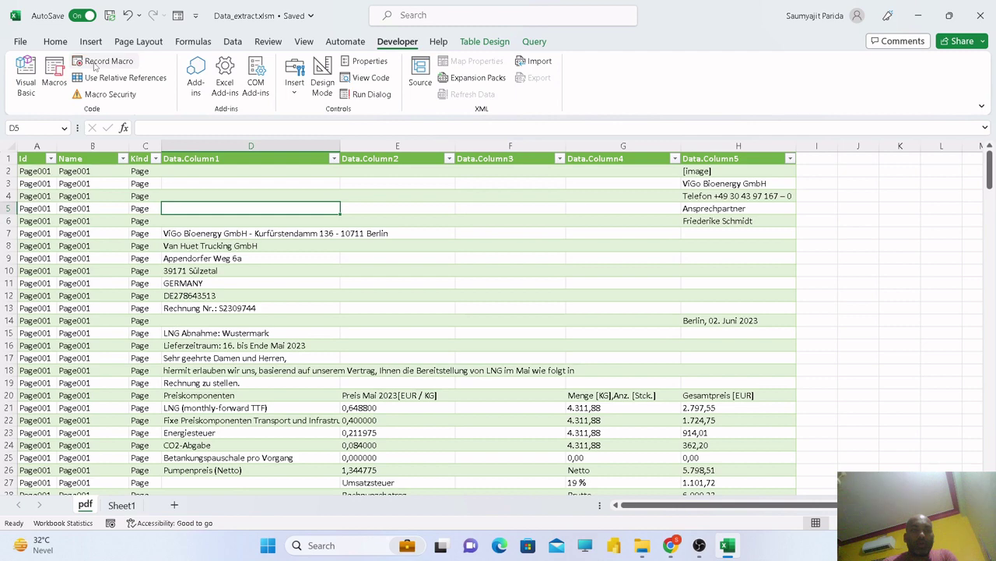
click(50, 87)
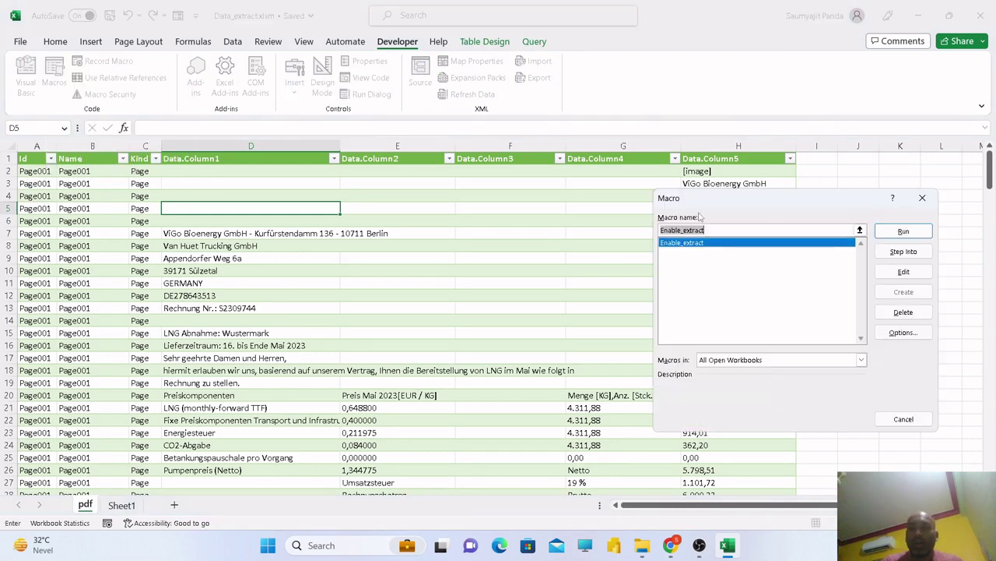
Open the Enable_extract macro in the VBA editor and scroll through its recorded code
click(905, 272)
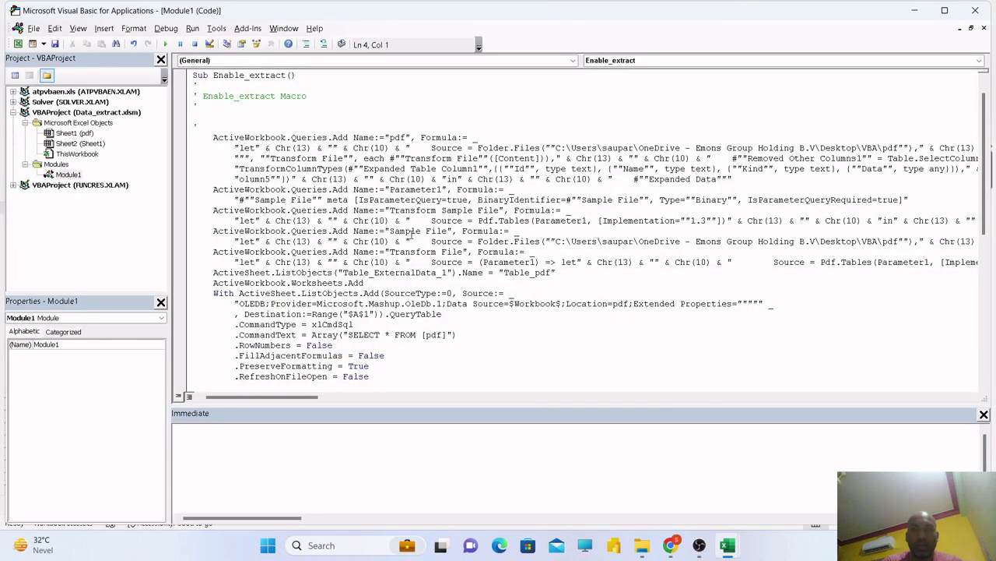
click(412, 233)
scroll(412, 234, down, 10)
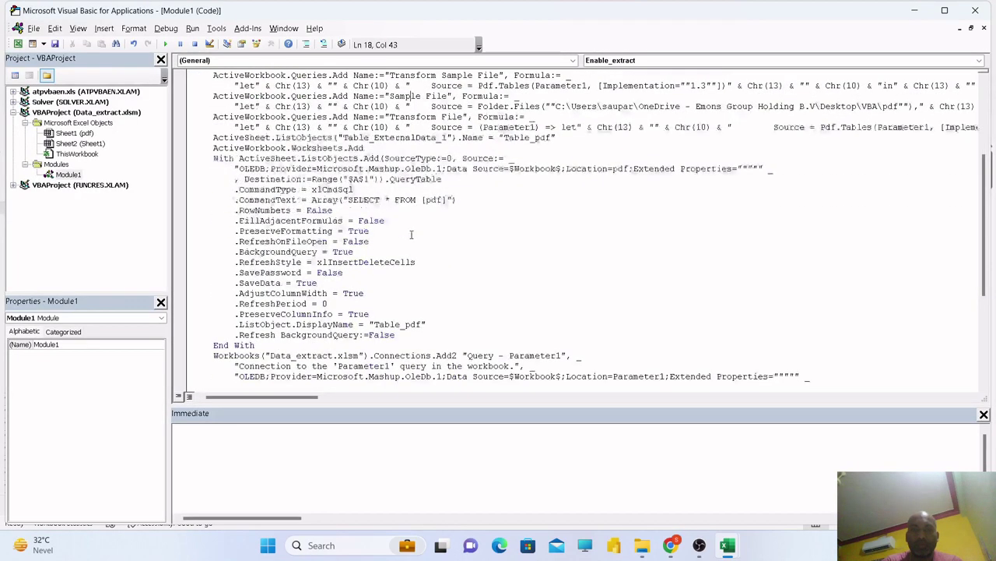
scroll(412, 234, up, 10)
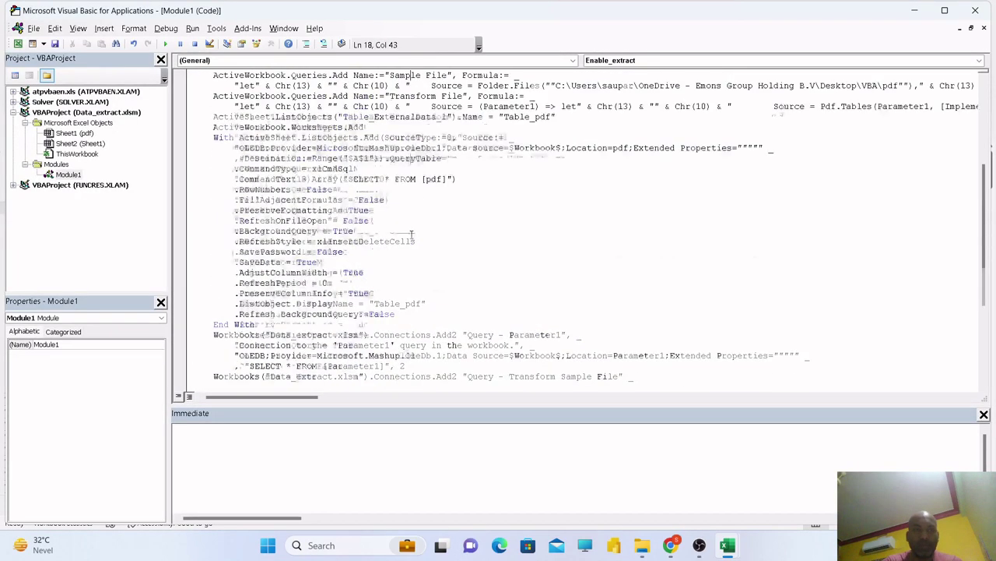
scroll(412, 221, down, 10)
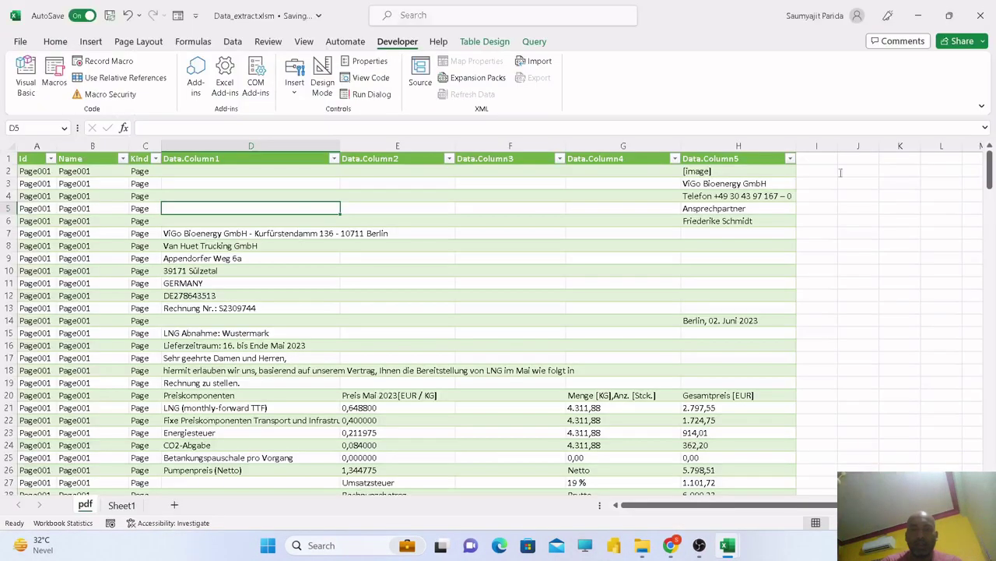
click(977, 10)
click(868, 354)
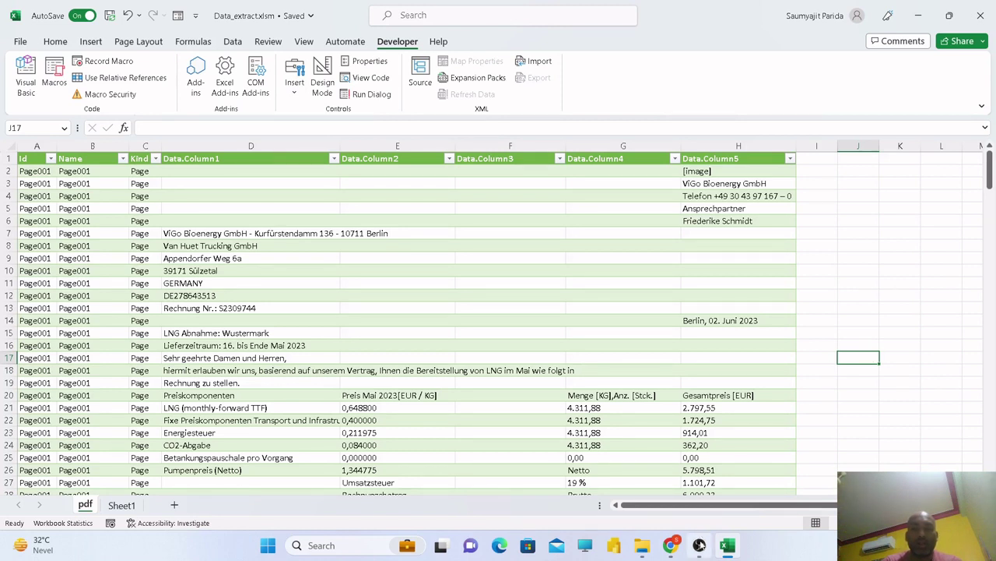
mouse_move(700, 545)
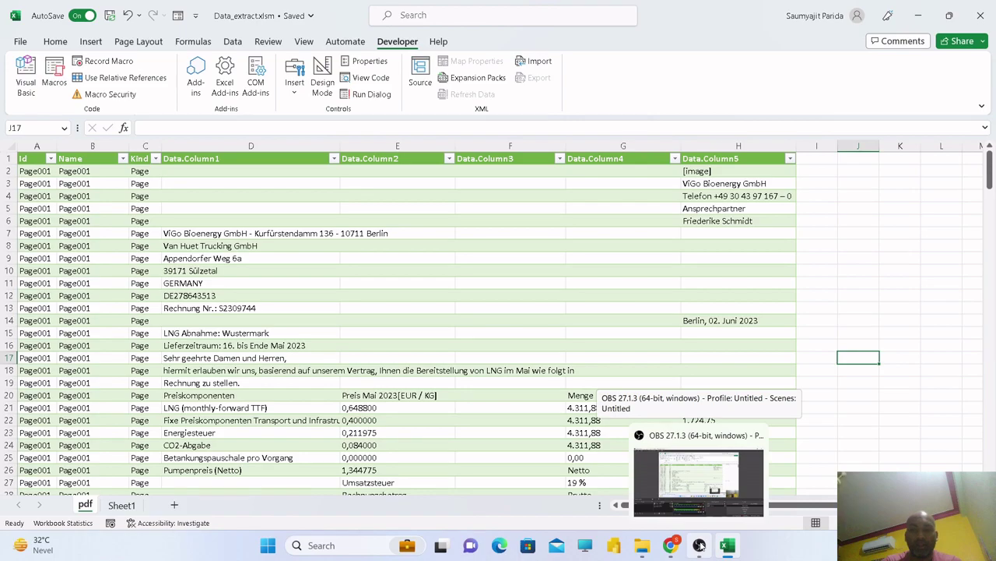